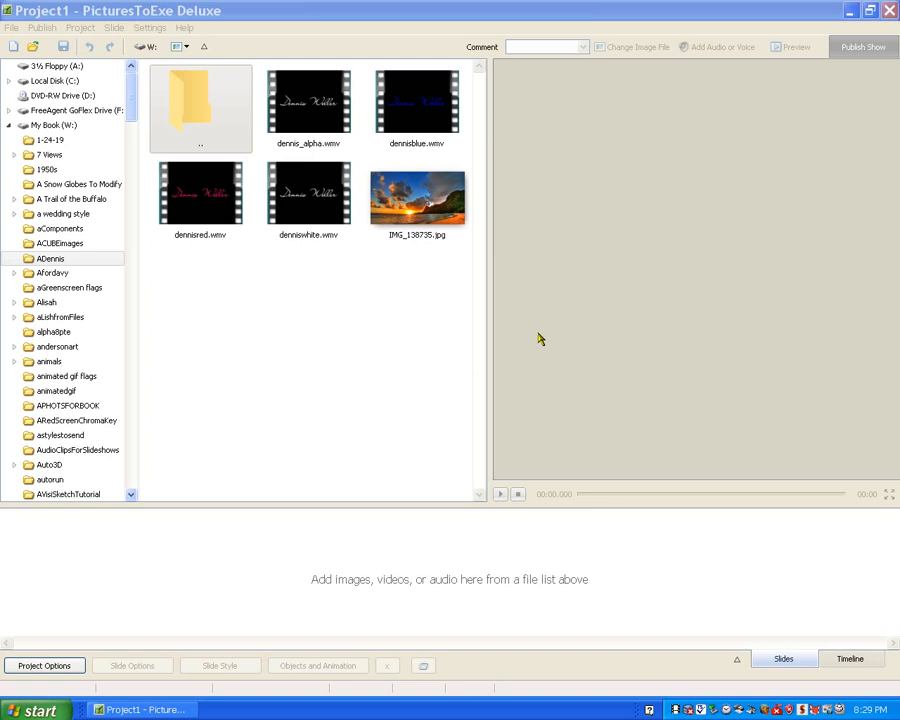
# Step: Add IMG_138735.jpg as the first slide and open its Objects and Animation editor
pyautogui.click(437, 220)
pyautogui.moveTo(417, 200); pyautogui.dragTo(114, 592)
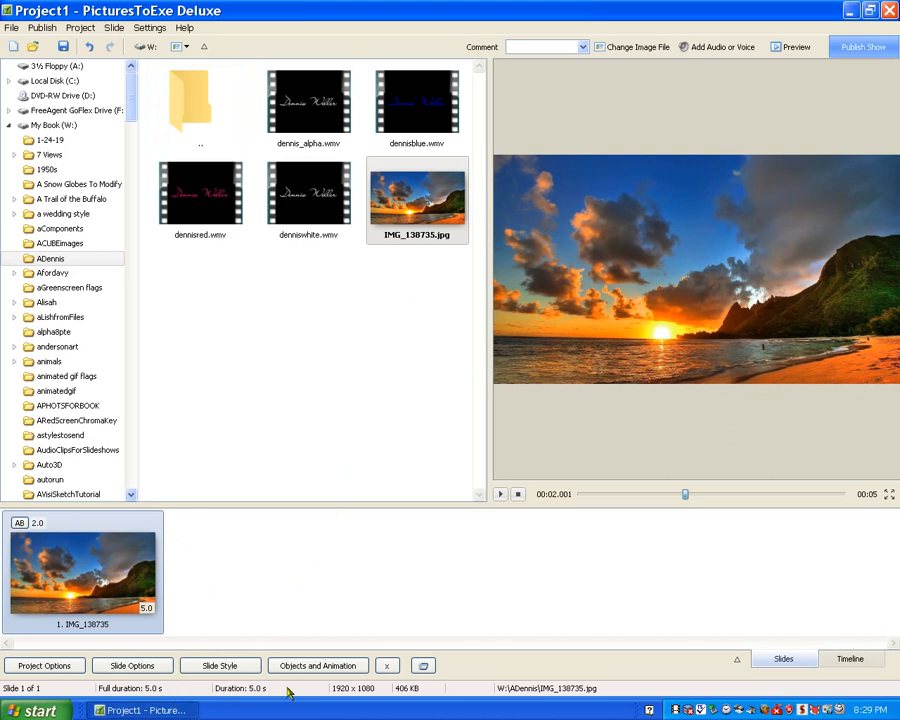
pyautogui.click(310, 667)
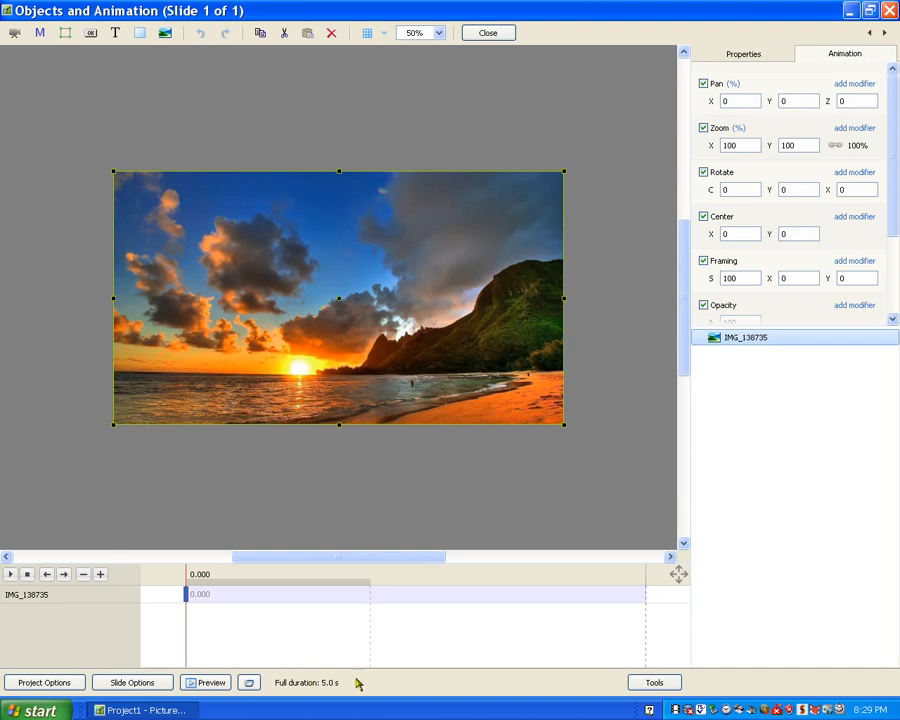
# Step: Add a frame to the slide as a separate top-level object, not attached to the background image
pyautogui.click(756, 376)
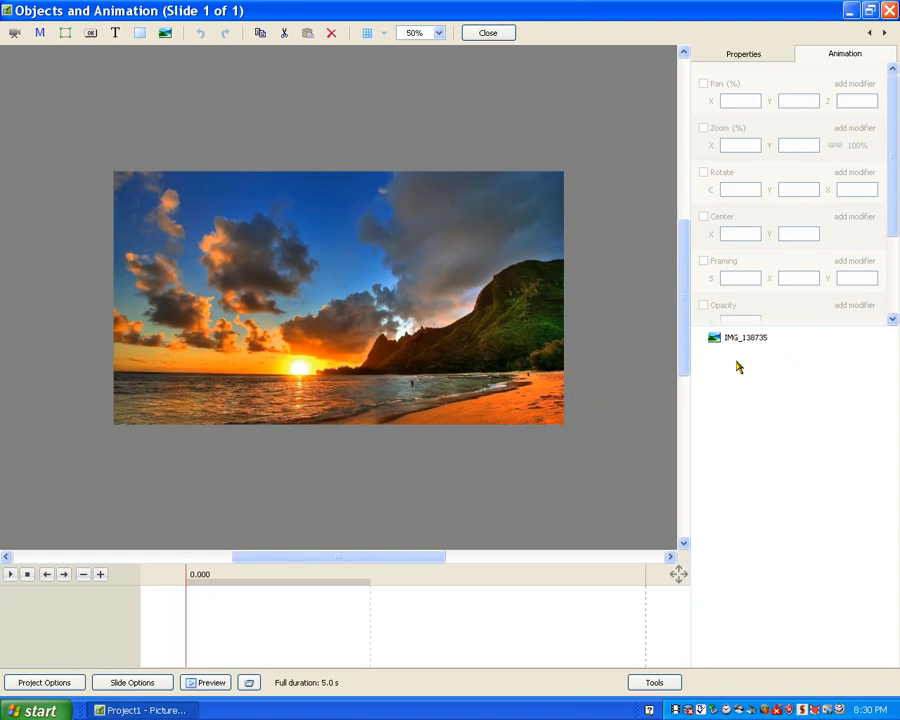
pyautogui.rightClick(737, 367)
pyautogui.moveTo(761, 376)
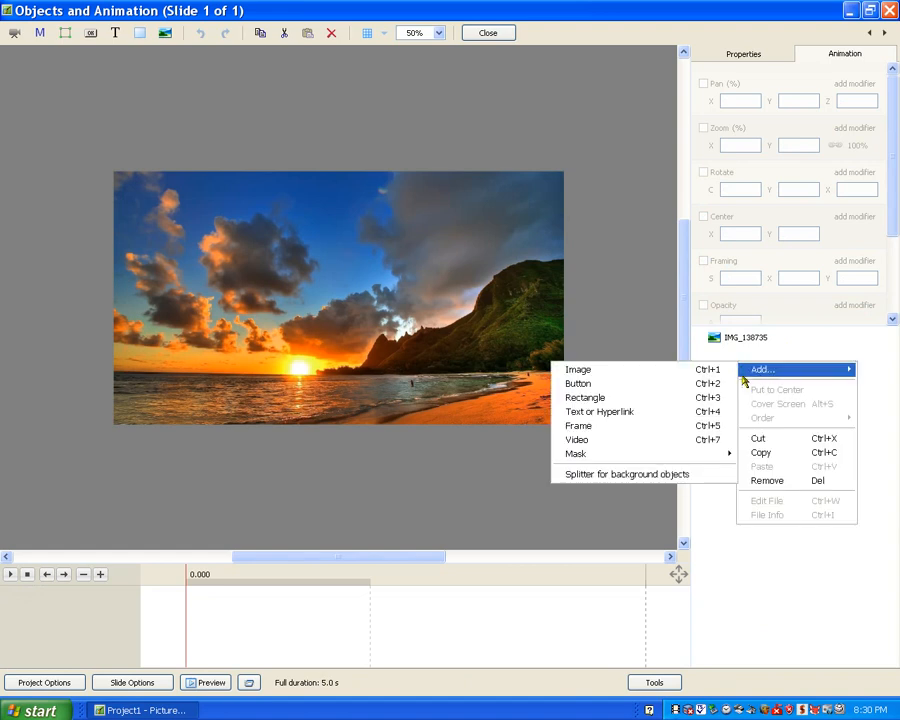
pyautogui.click(603, 426)
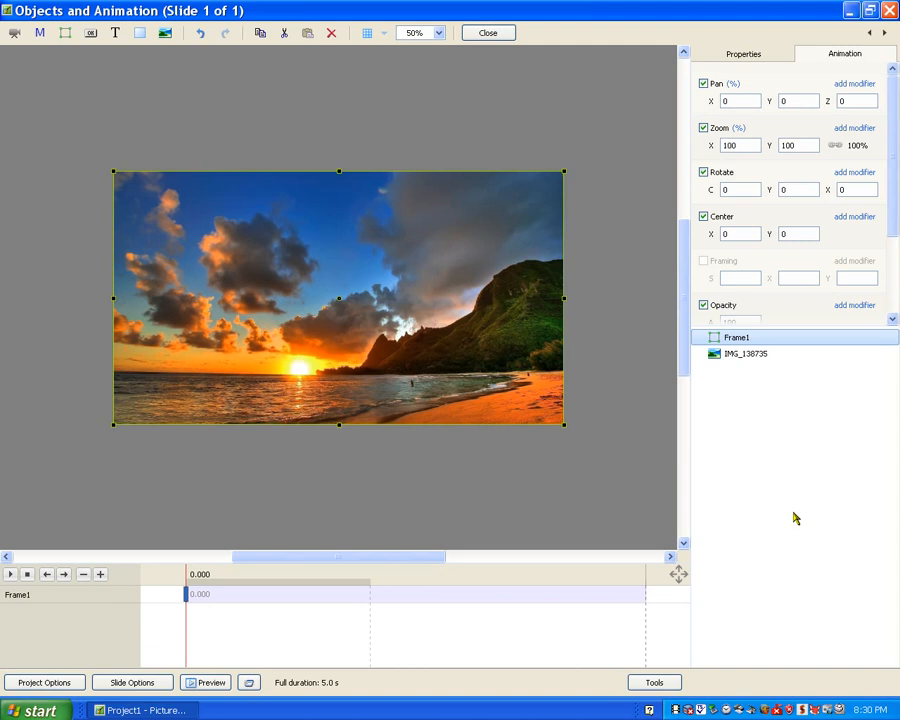
# Step: Add an image/video mask inside Frame1, using dennis_alpha.wmv as the mask stencil
pyautogui.rightClick(746, 342)
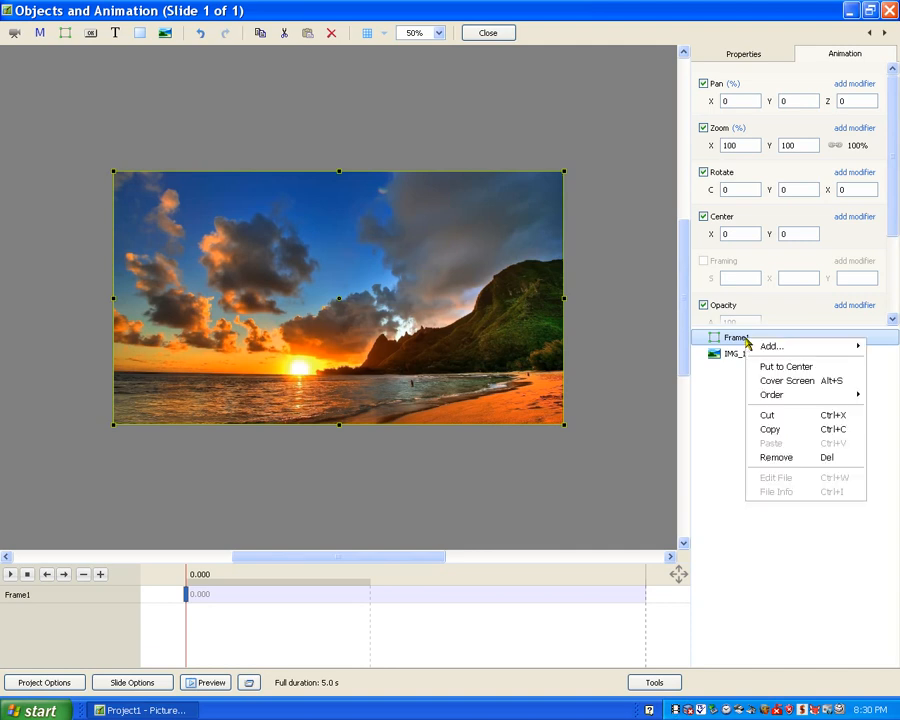
pyautogui.moveTo(767, 347)
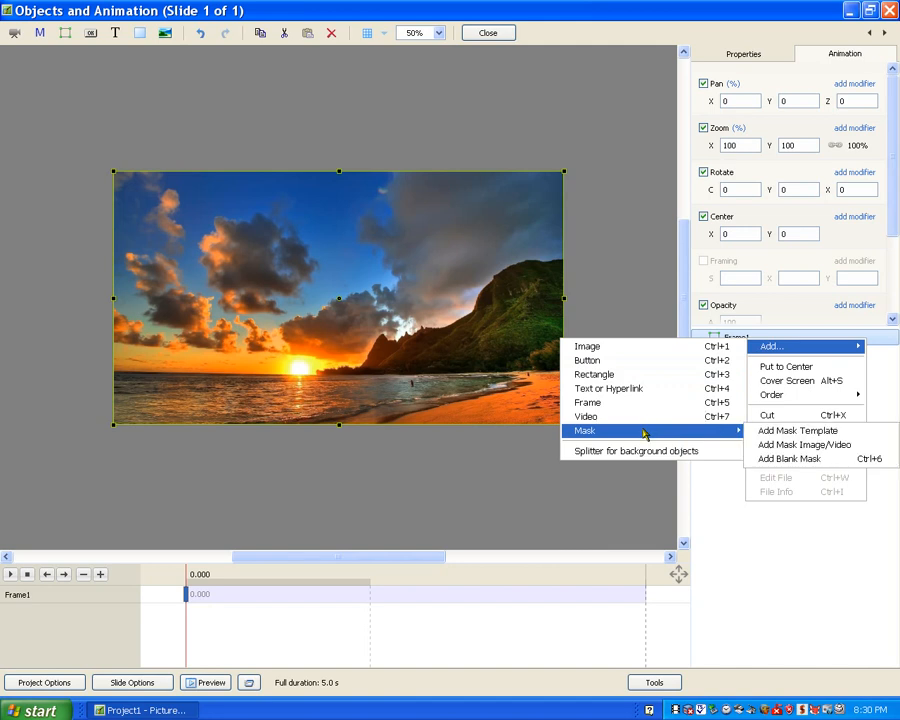
pyautogui.moveTo(646, 434)
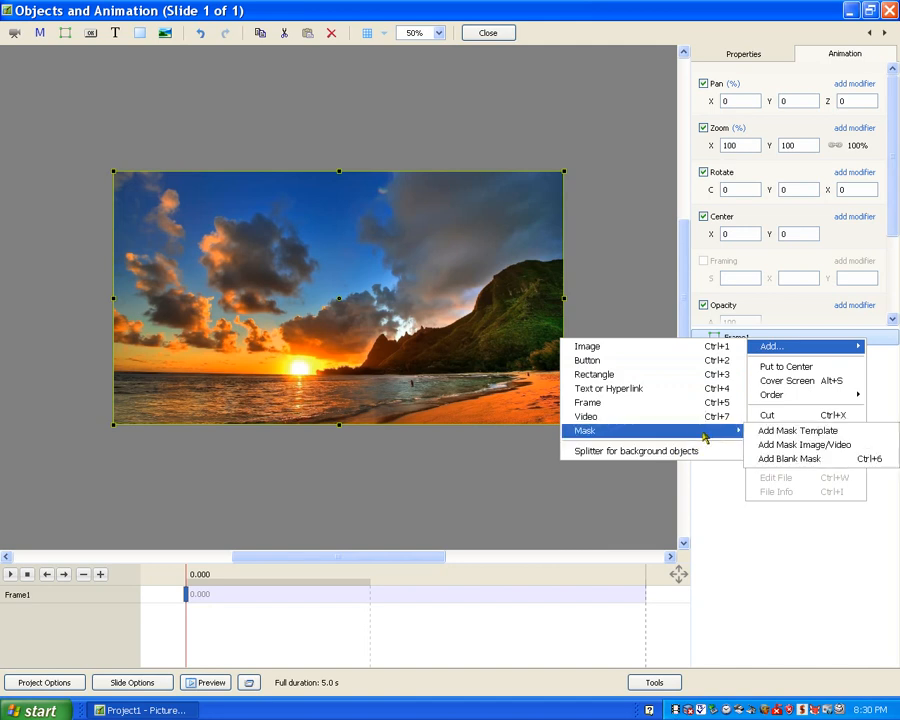
pyautogui.click(773, 453)
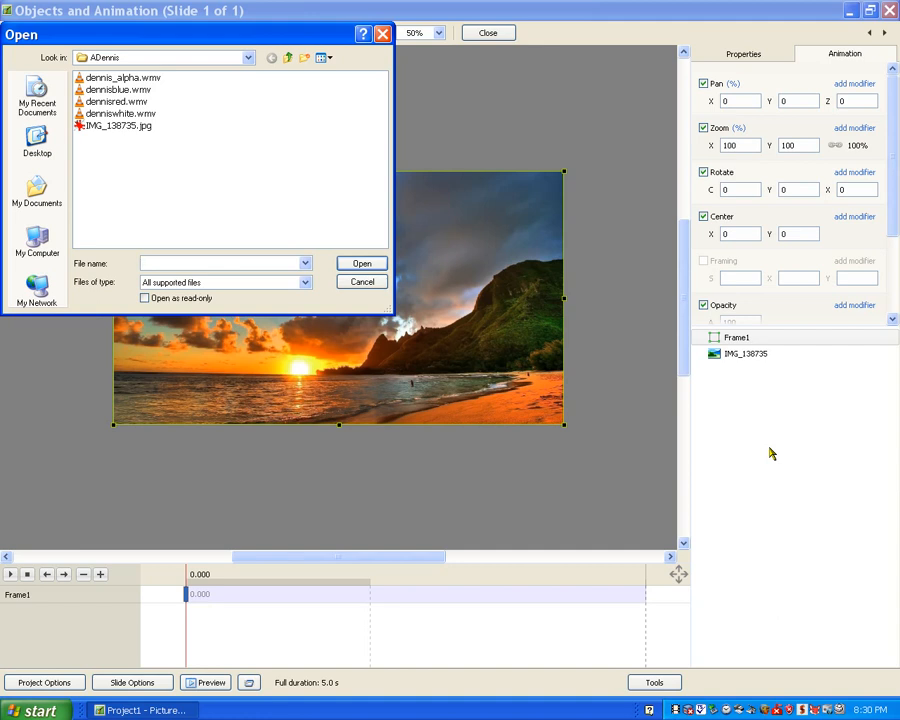
pyautogui.click(124, 82)
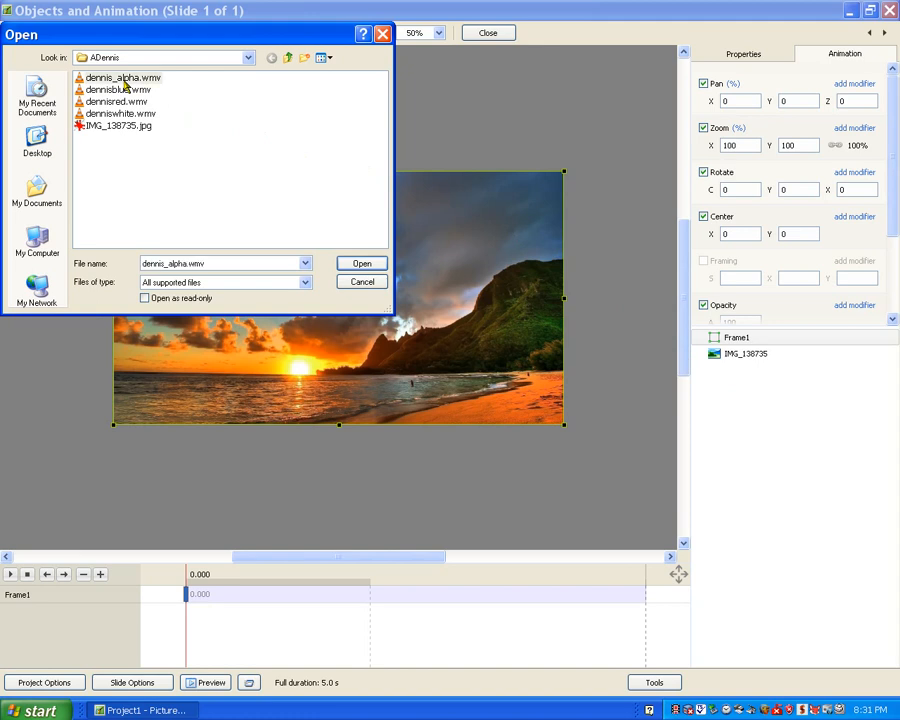
pyautogui.click(362, 265)
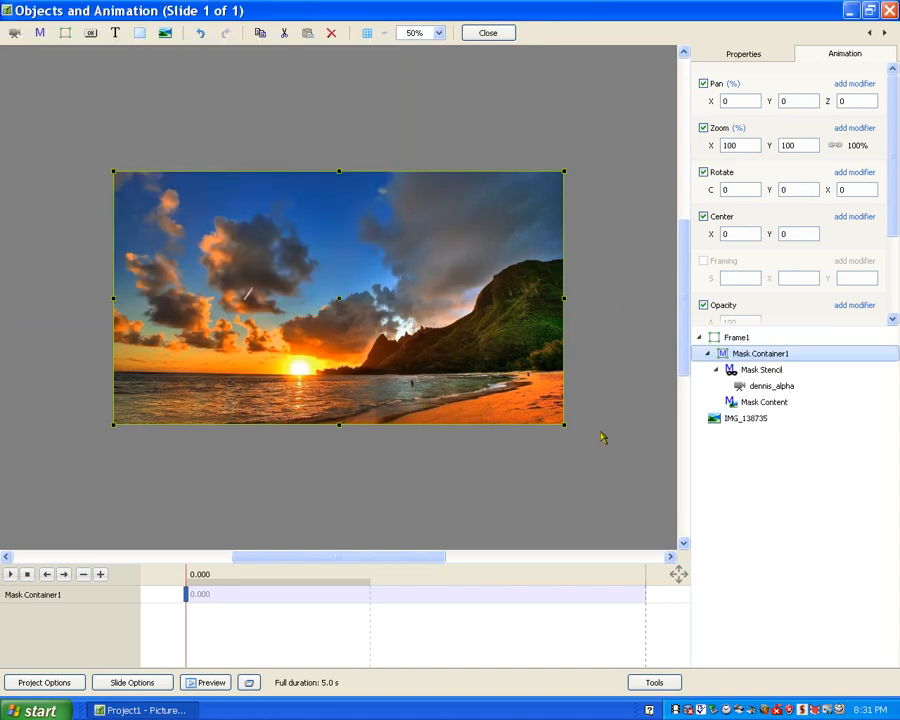
# Step: Add the video dennisred.wmv inside the Mask Content of the mask container
pyautogui.rightClick(755, 404)
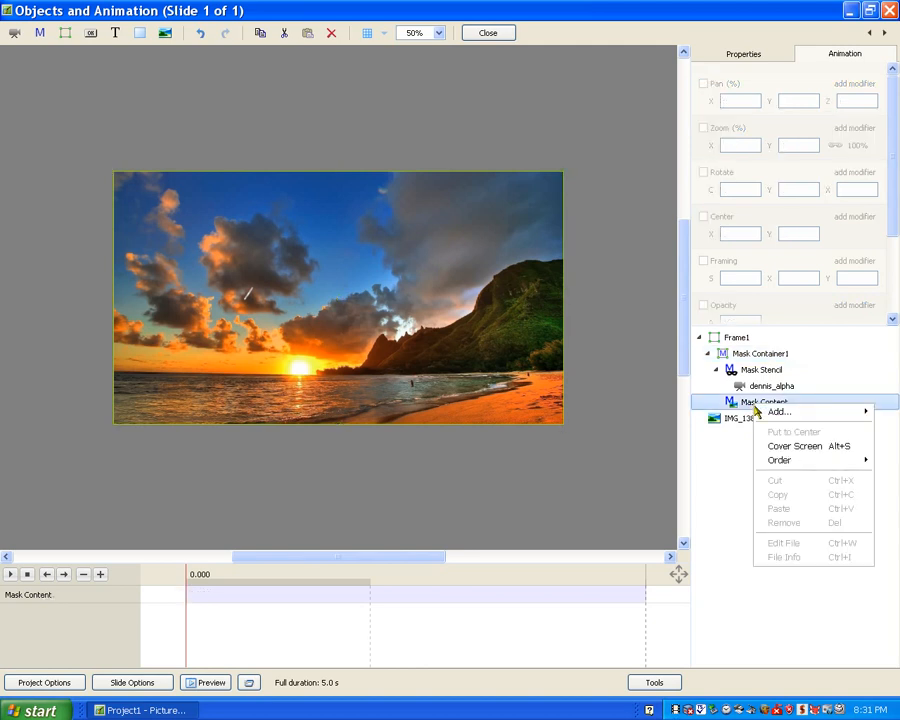
pyautogui.moveTo(767, 414)
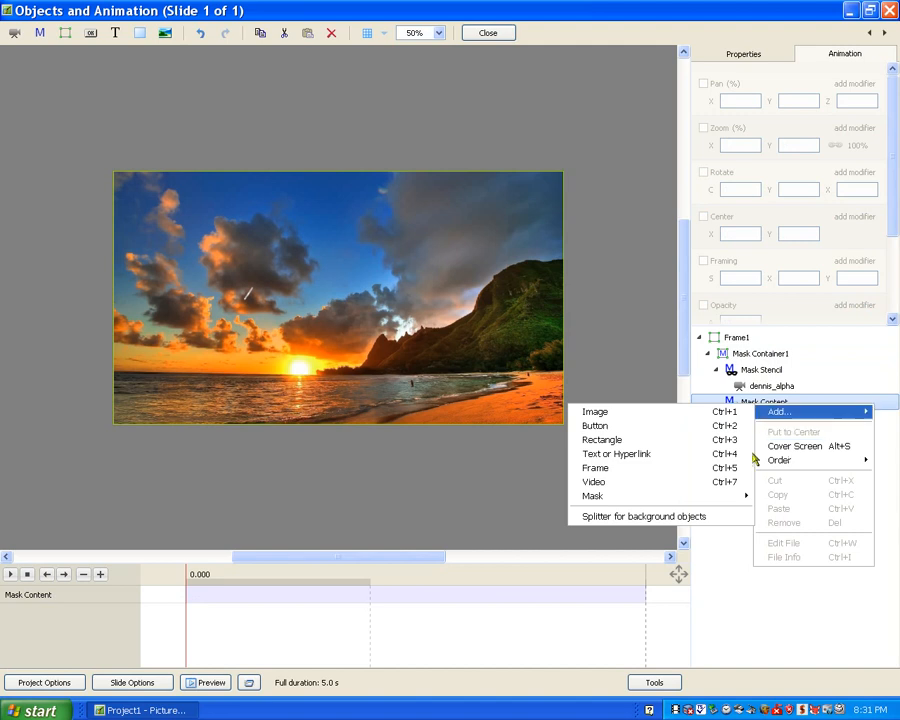
pyautogui.click(688, 482)
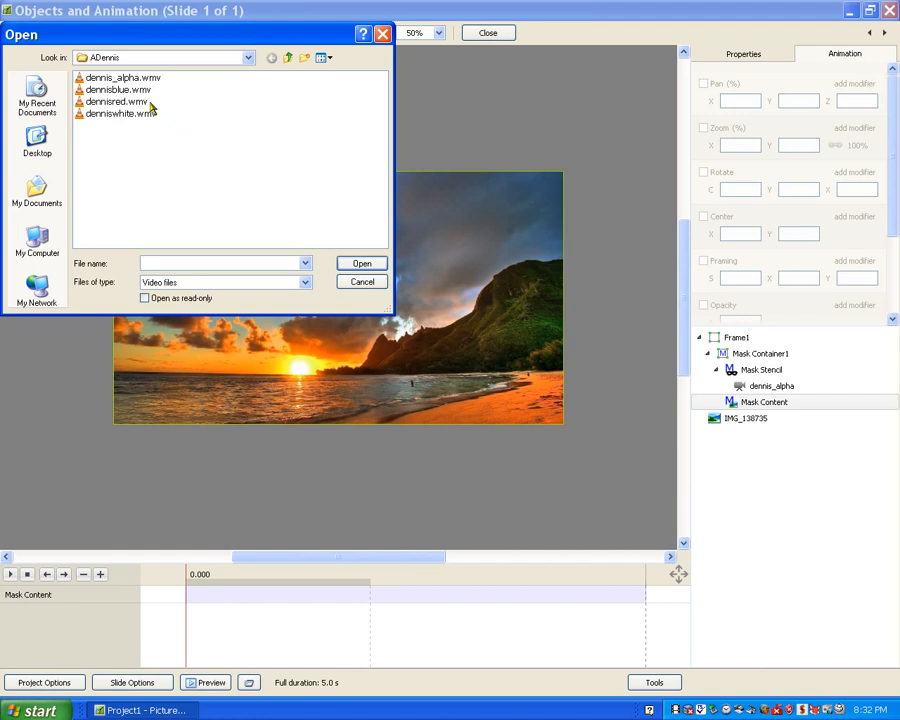
pyautogui.click(90, 103)
pyautogui.click(362, 264)
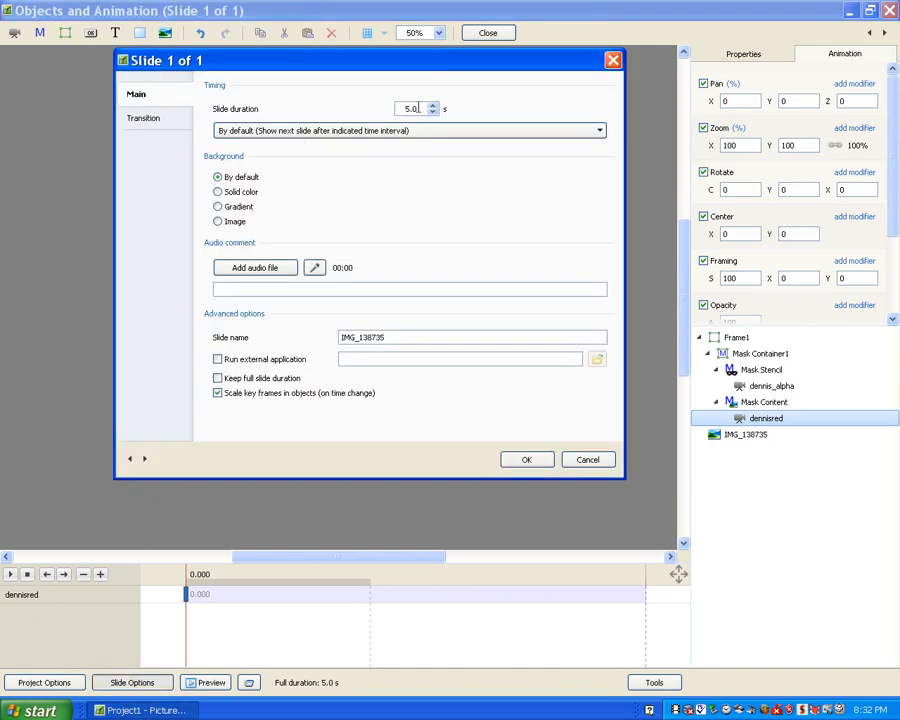
# Step: Set the slide duration to 15 seconds in the slide options
pyautogui.moveTo(418, 108); pyautogui.dragTo(333, 105)
pyautogui.write('15')
pyautogui.click(526, 459)
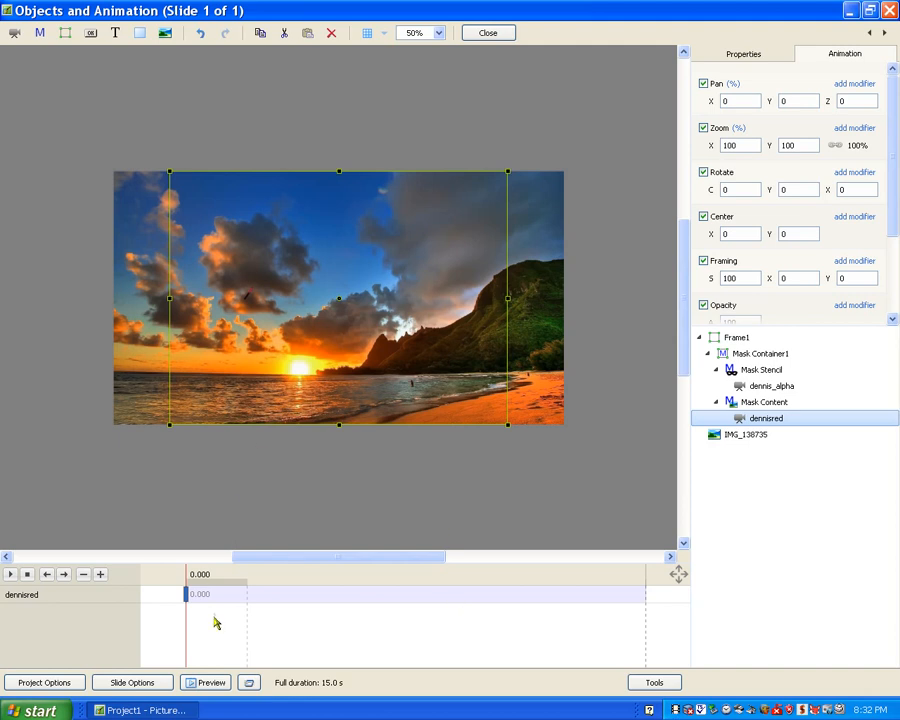
# Step: Check the signature animation by scrubbing the object timeline, closing the editor and playing the slide from its start
pyautogui.click(185, 644)
pyautogui.moveTo(185, 644); pyautogui.dragTo(503, 678)
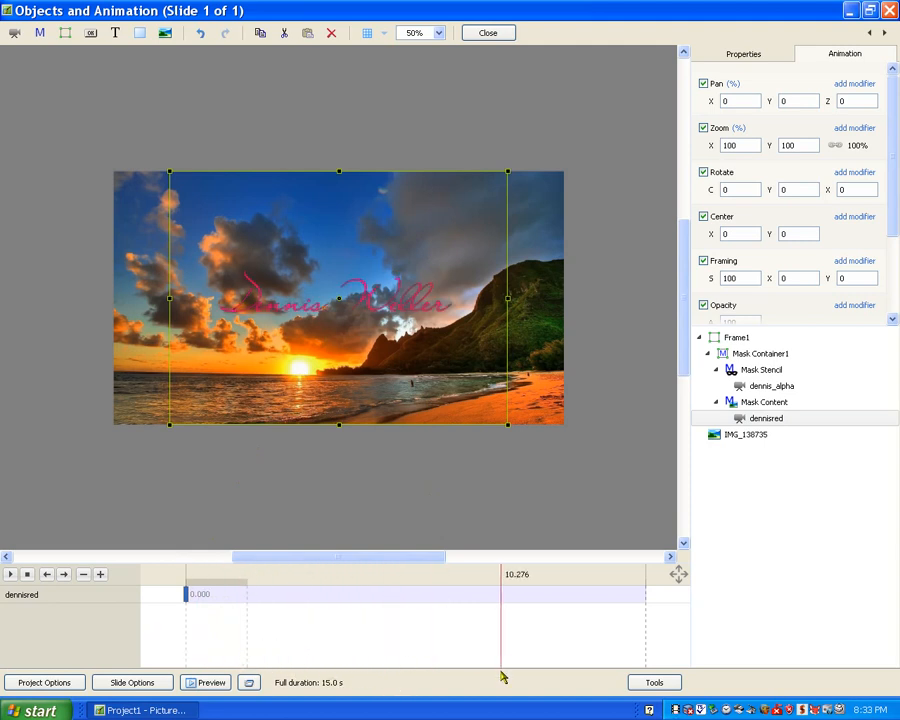
pyautogui.click(488, 33)
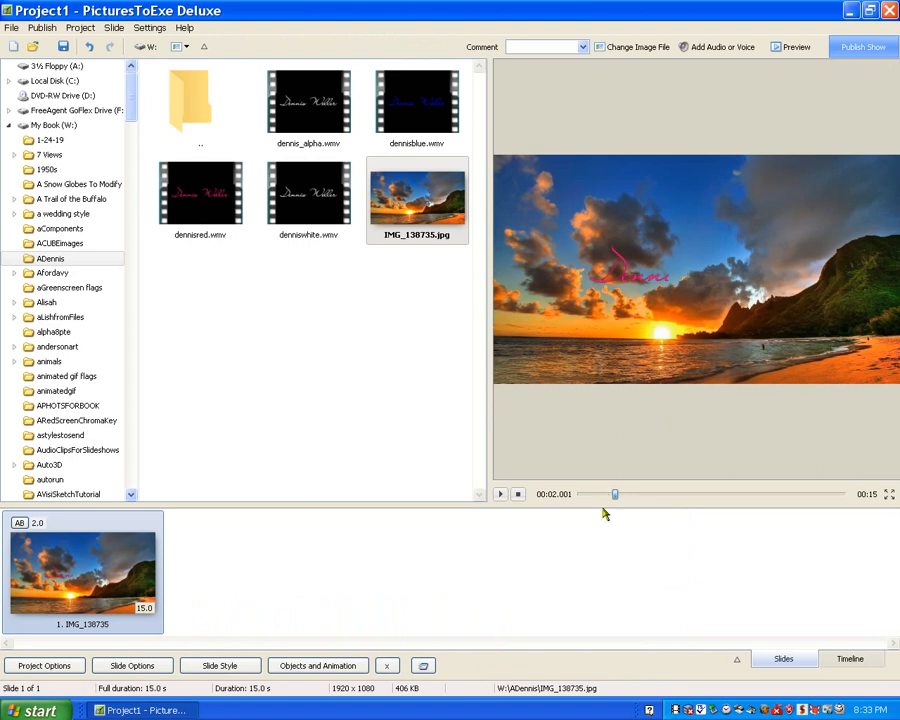
pyautogui.moveTo(616, 500); pyautogui.dragTo(558, 502)
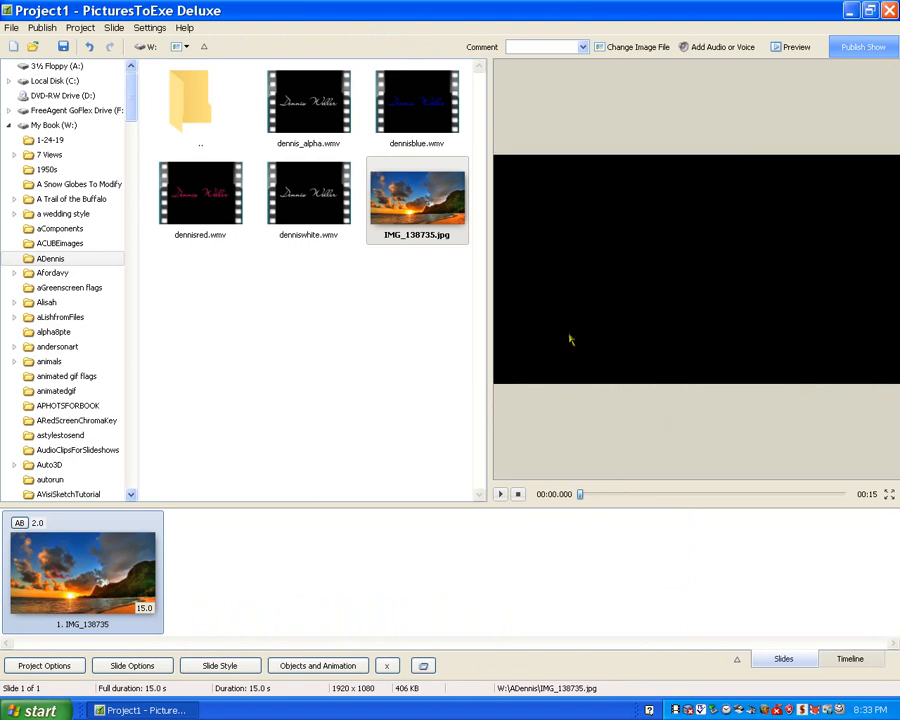
pyautogui.click(500, 494)
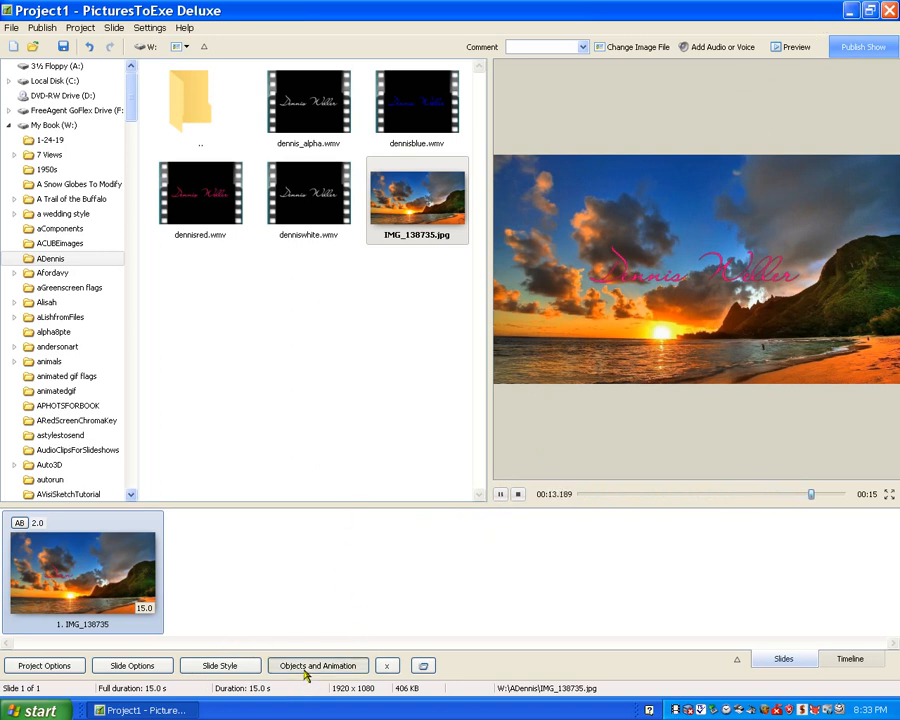
# Step: Reopen the slide's Objects and Animation editor and replace the mask content video dennisred with dennisblue.wmv
pyautogui.hotkey('ctrl', 'b')
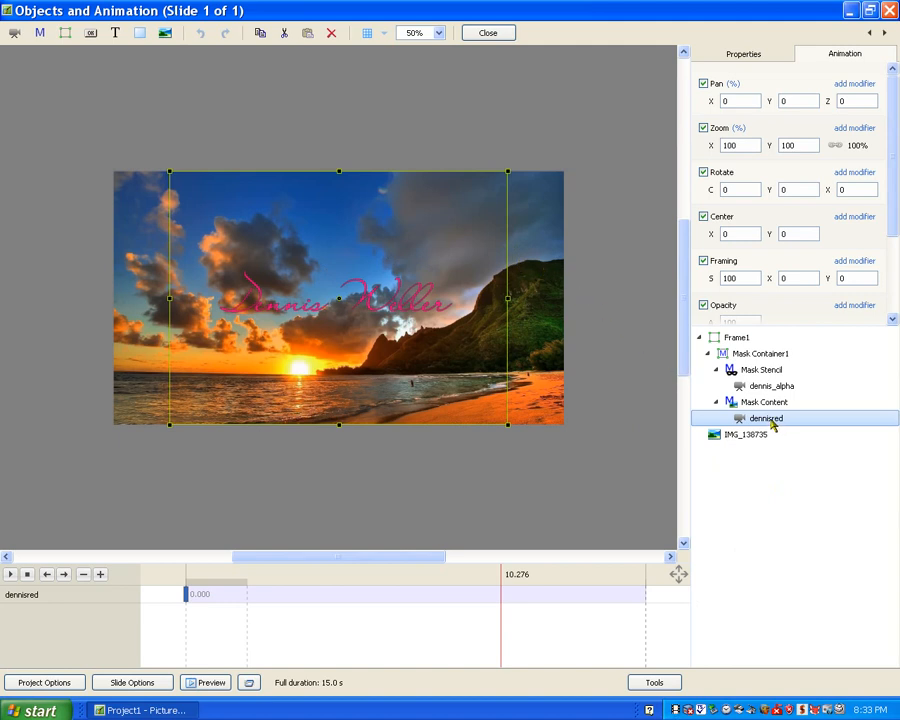
pyautogui.click(760, 58)
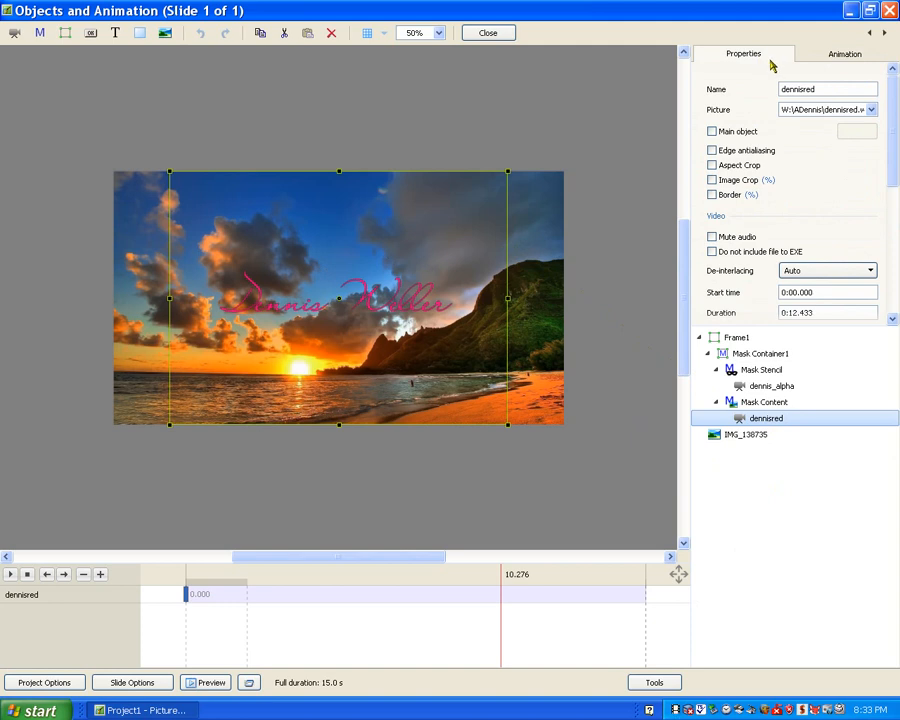
pyautogui.click(830, 55)
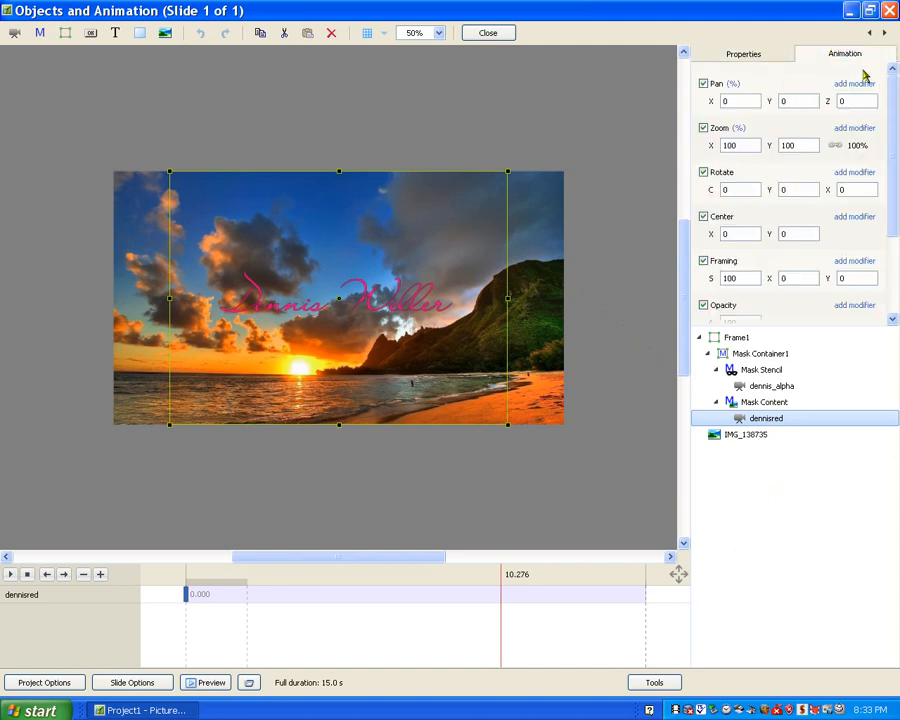
pyautogui.click(760, 56)
pyautogui.click(872, 111)
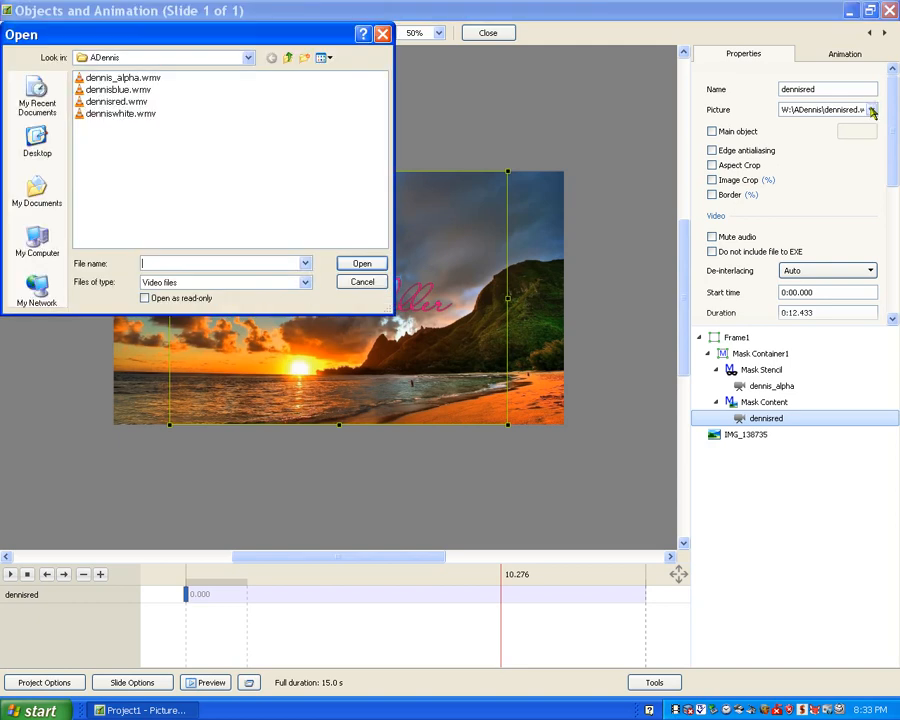
pyautogui.click(118, 89)
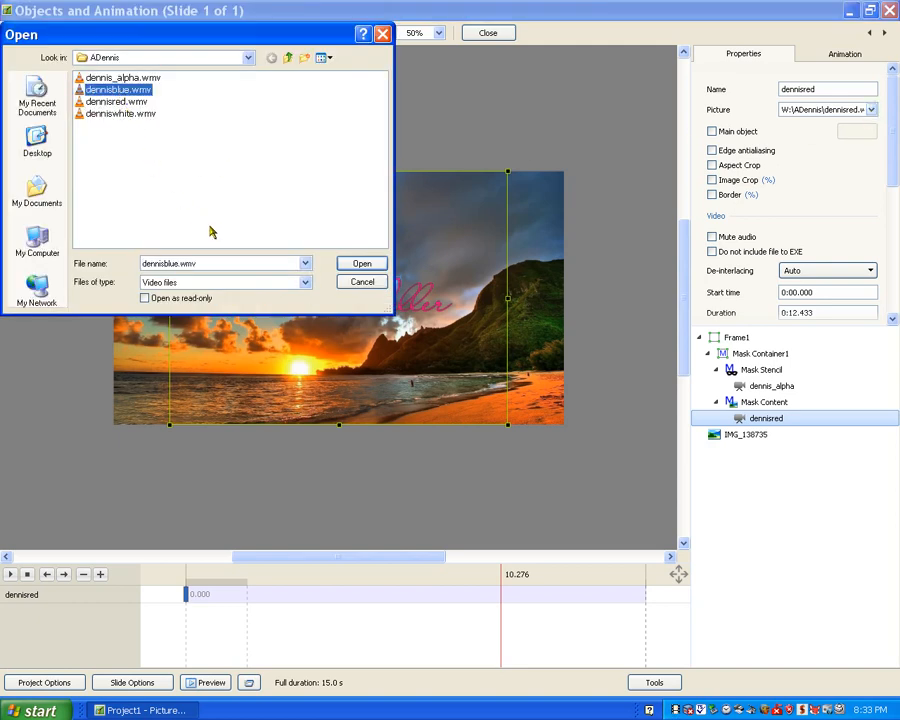
pyautogui.click(361, 263)
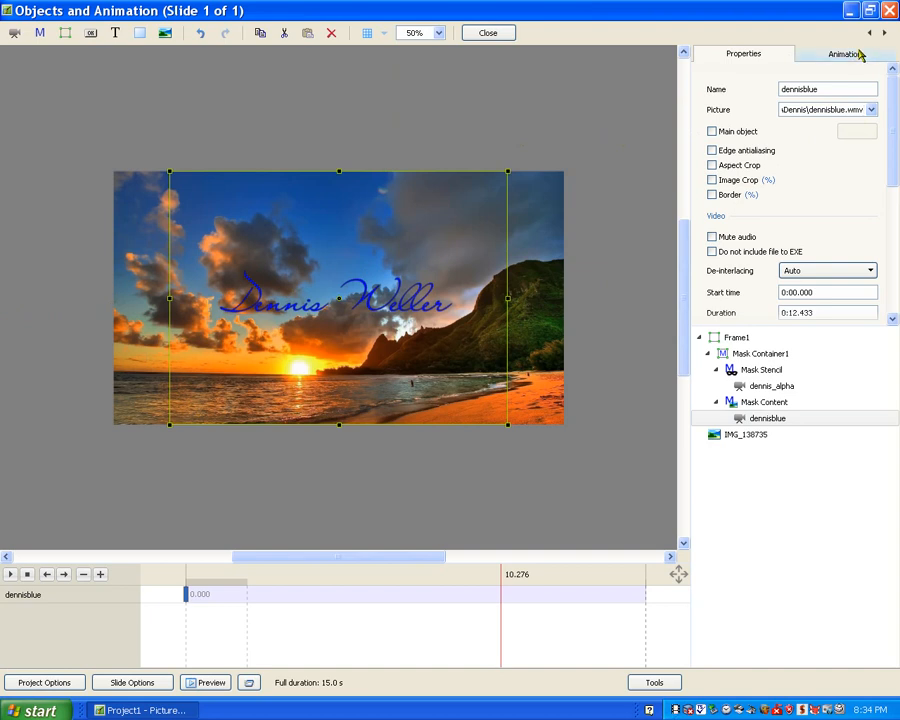
# Step: Add a Hue / Saturation color correction filter to the dennisblue video and set its hue to -78
pyautogui.moveTo(892, 94); pyautogui.dragTo(896, 300)
pyautogui.scroll(5, 872, 174)
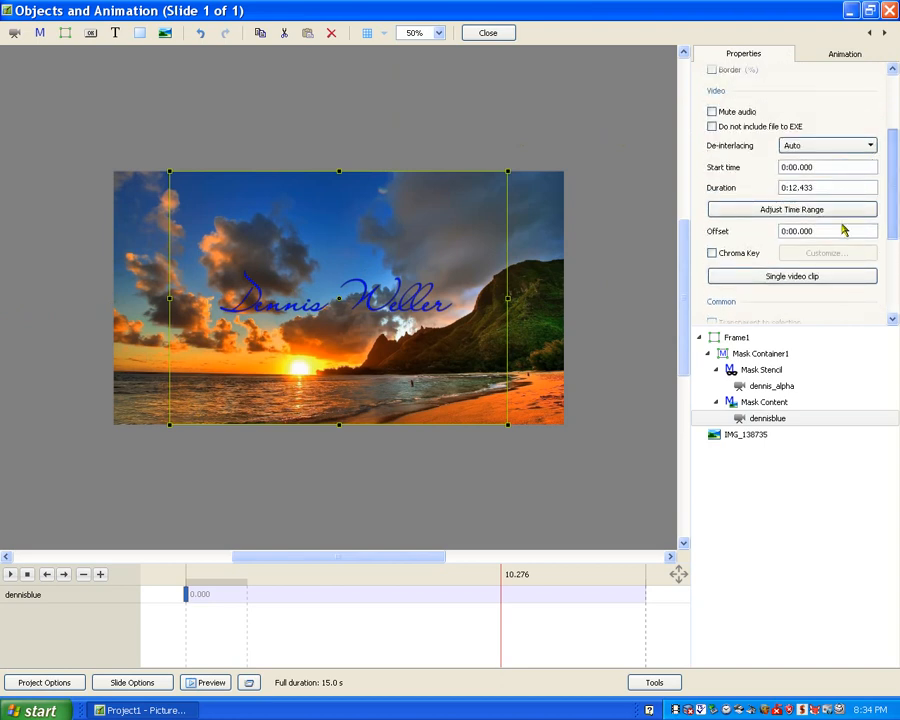
pyautogui.click(766, 419)
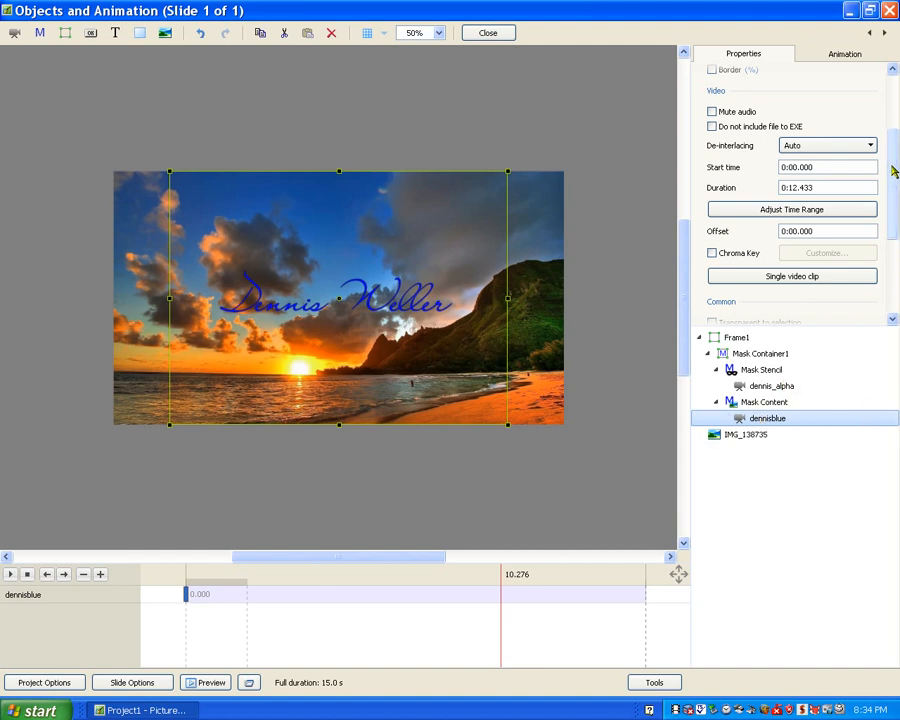
pyautogui.scroll(-1, 893, 170)
pyautogui.scroll(3, 891, 172)
pyautogui.click(838, 55)
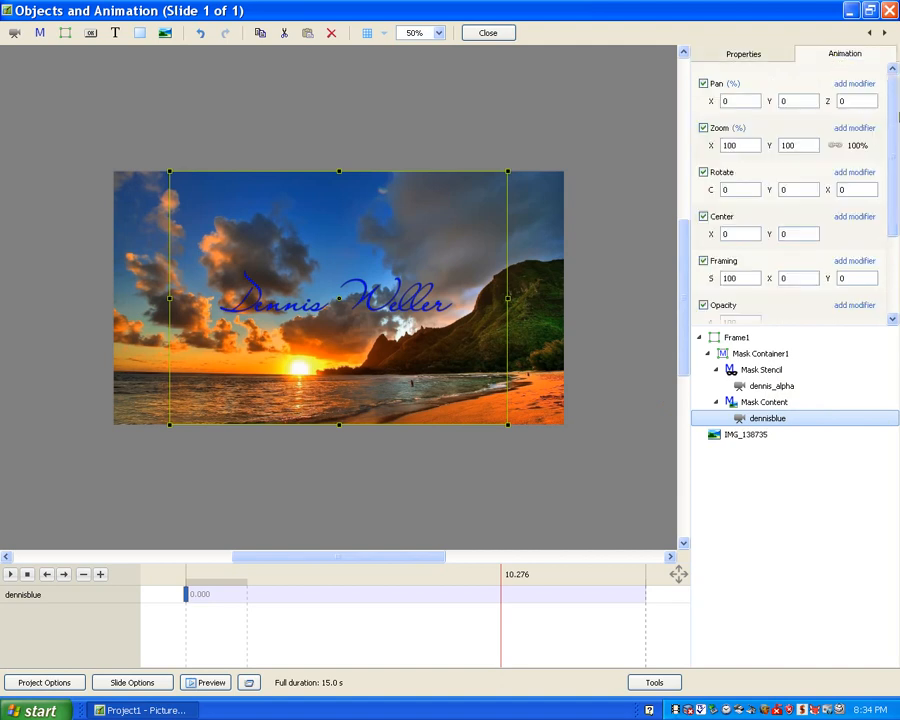
pyautogui.moveTo(896, 116); pyautogui.dragTo(899, 207)
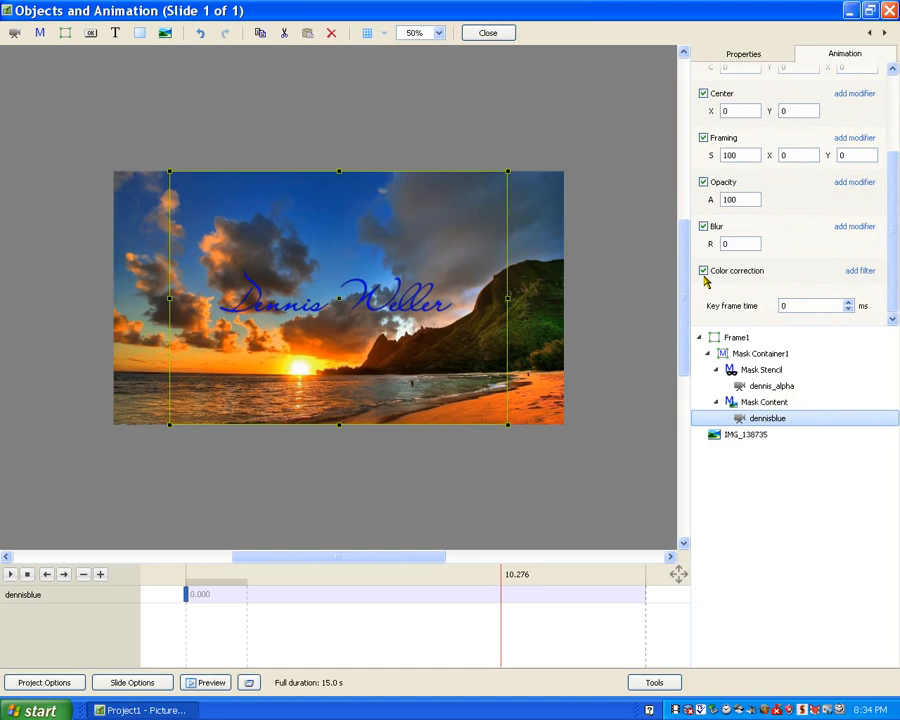
pyautogui.click(862, 271)
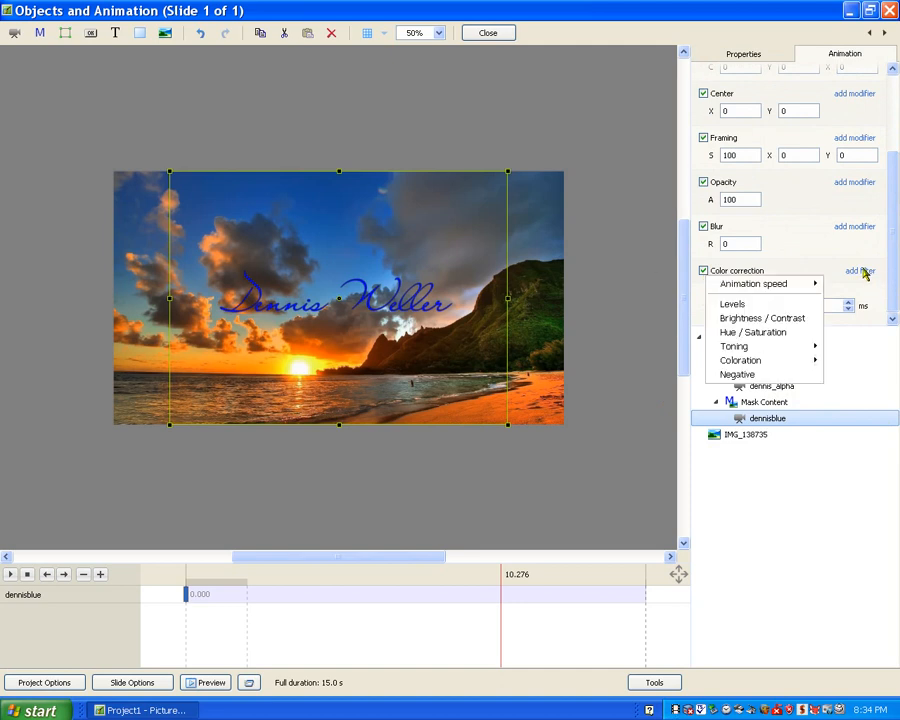
pyautogui.click(776, 333)
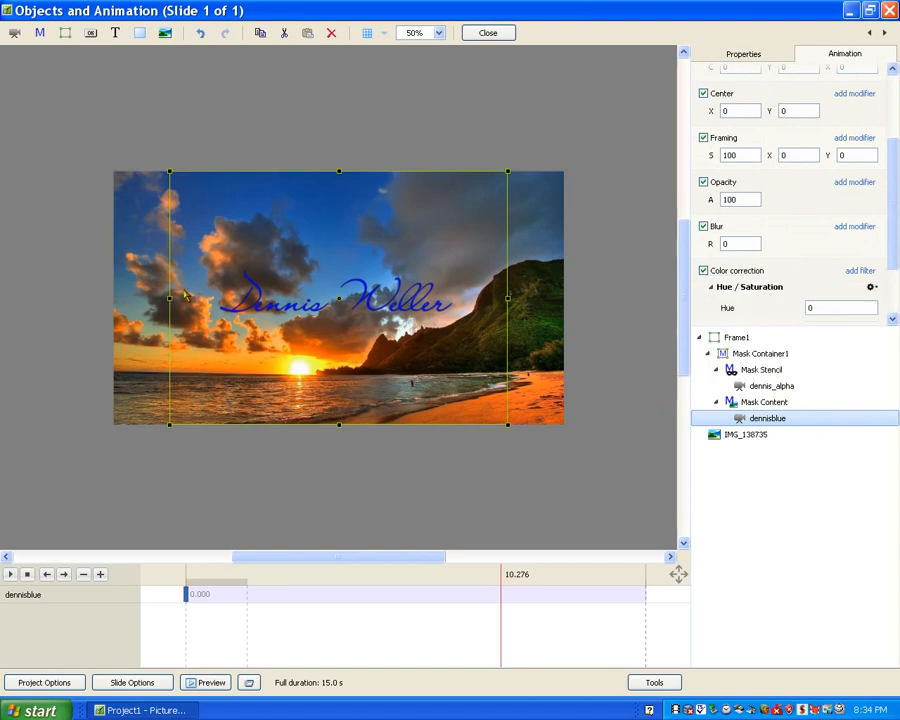
pyautogui.moveTo(804, 304); pyautogui.dragTo(745, 308)
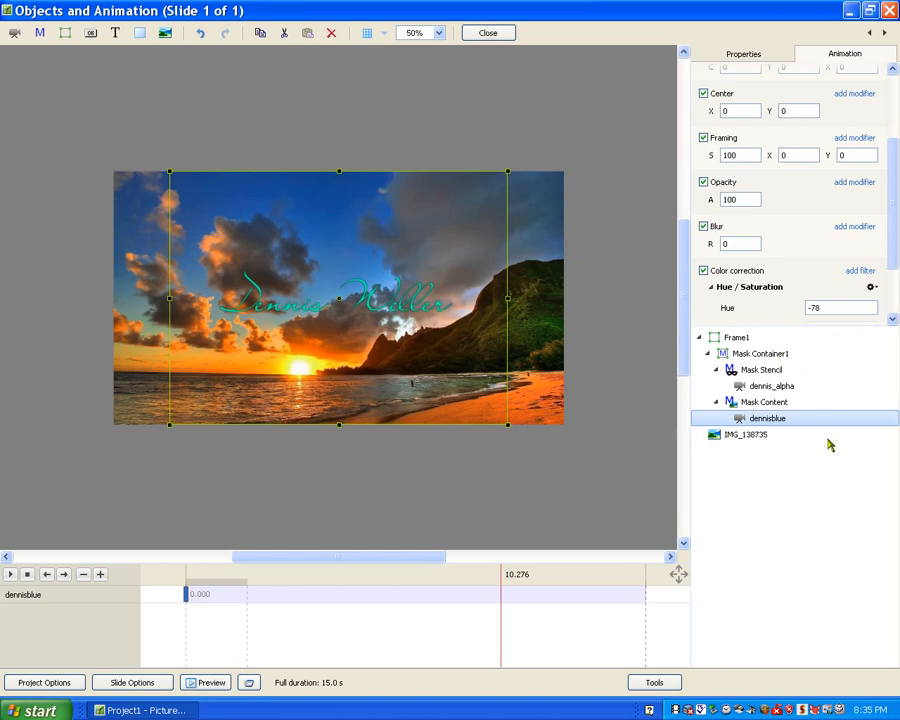
# Step: Shrink Frame1 to about half its size and move it so the signature sits in the picture's upper-right sky
pyautogui.click(737, 338)
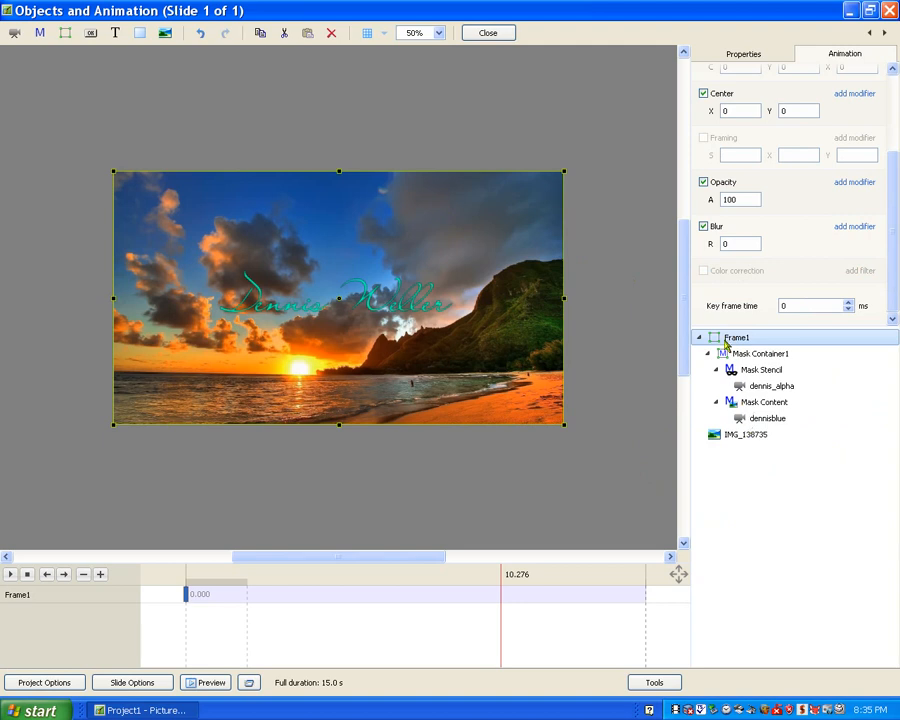
pyautogui.moveTo(565, 171); pyautogui.dragTo(457, 231)
pyautogui.moveTo(403, 324); pyautogui.dragTo(539, 237)
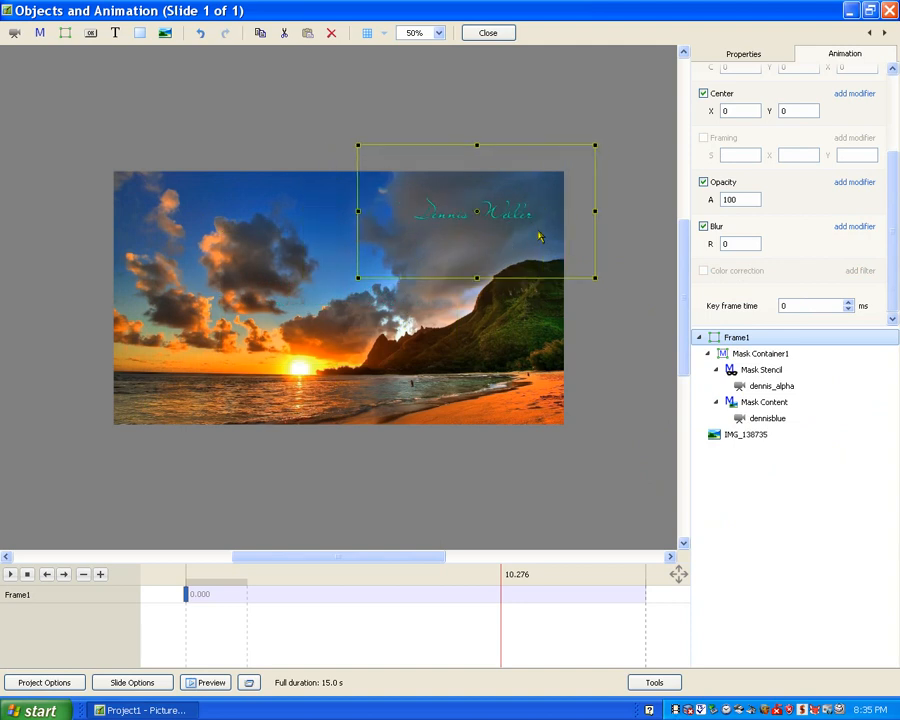
# Step: Move Frame1 down over the green hillside and rotate it counterclockwise by about 35 degrees so the signature follows the slope
pyautogui.moveTo(425, 260); pyautogui.dragTo(437, 389)
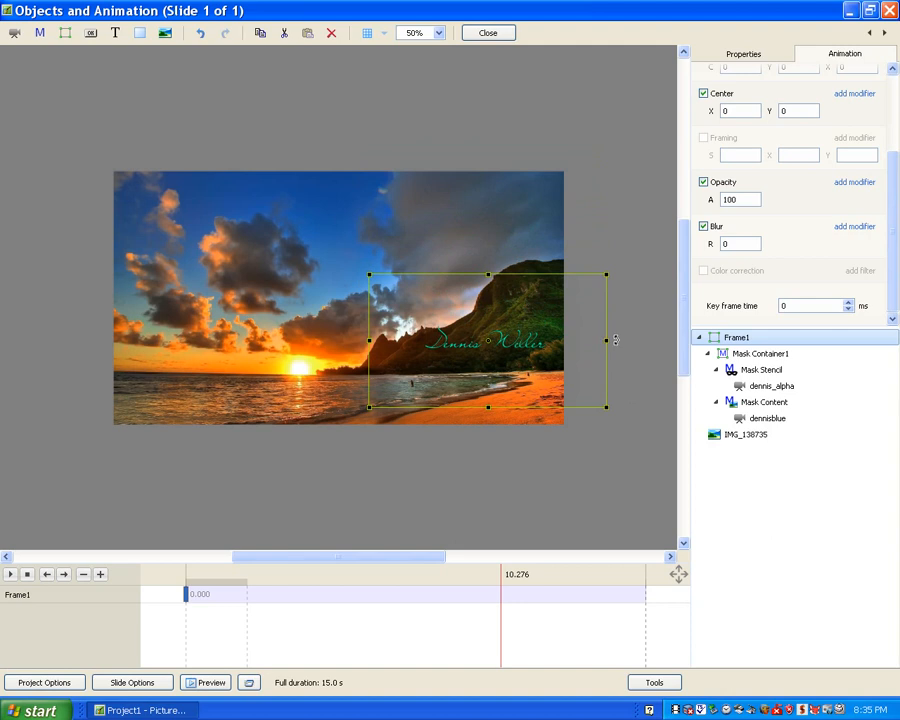
pyautogui.moveTo(618, 340); pyautogui.dragTo(612, 253)
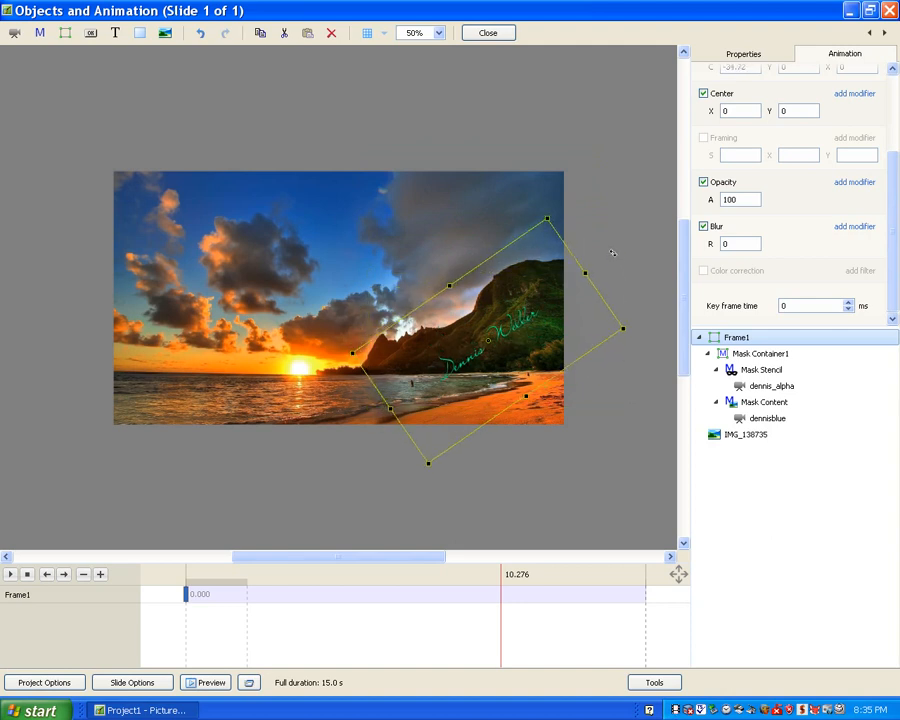
pyautogui.moveTo(580, 296); pyautogui.dragTo(597, 278)
pyautogui.moveTo(496, 636); pyautogui.dragTo(446, 657)
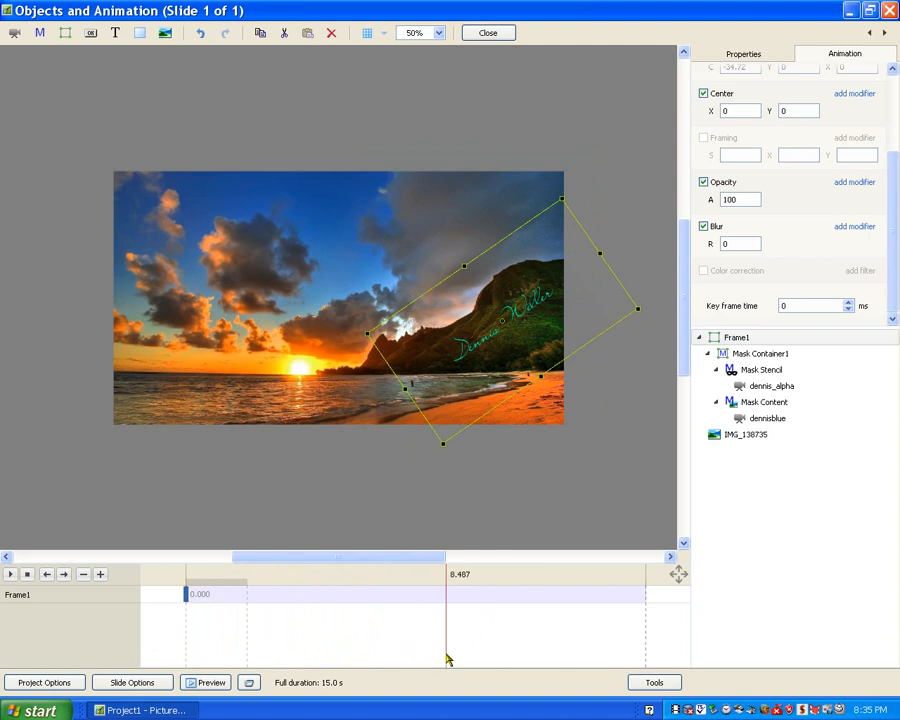
pyautogui.moveTo(316, 660); pyautogui.dragTo(191, 659)
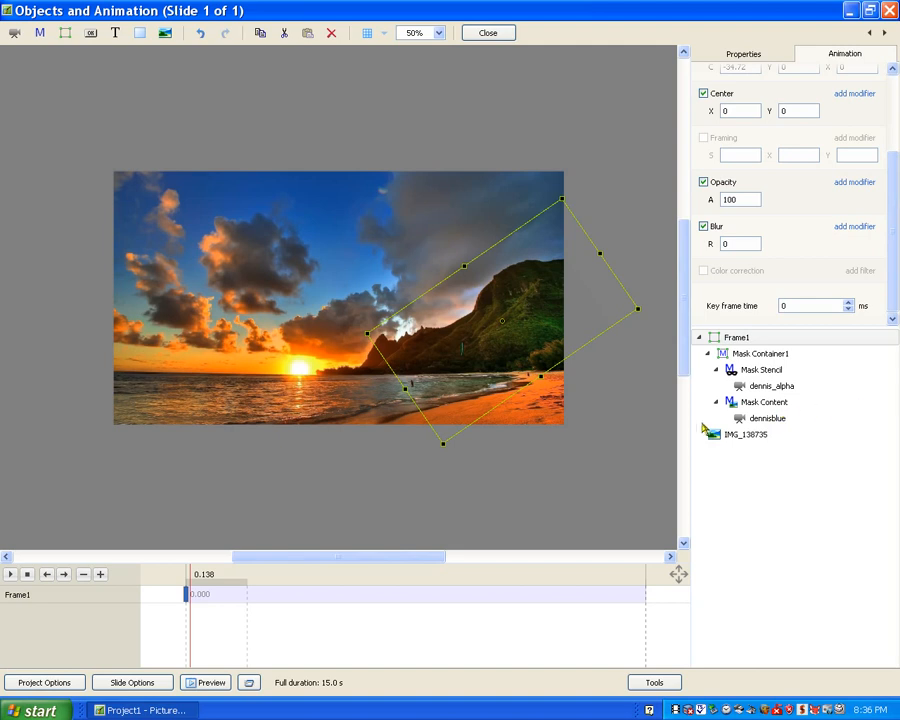
# Step: Set the playback speed of the mask stencil video dennis_alpha to 50 in its video time range settings
pyautogui.click(781, 388)
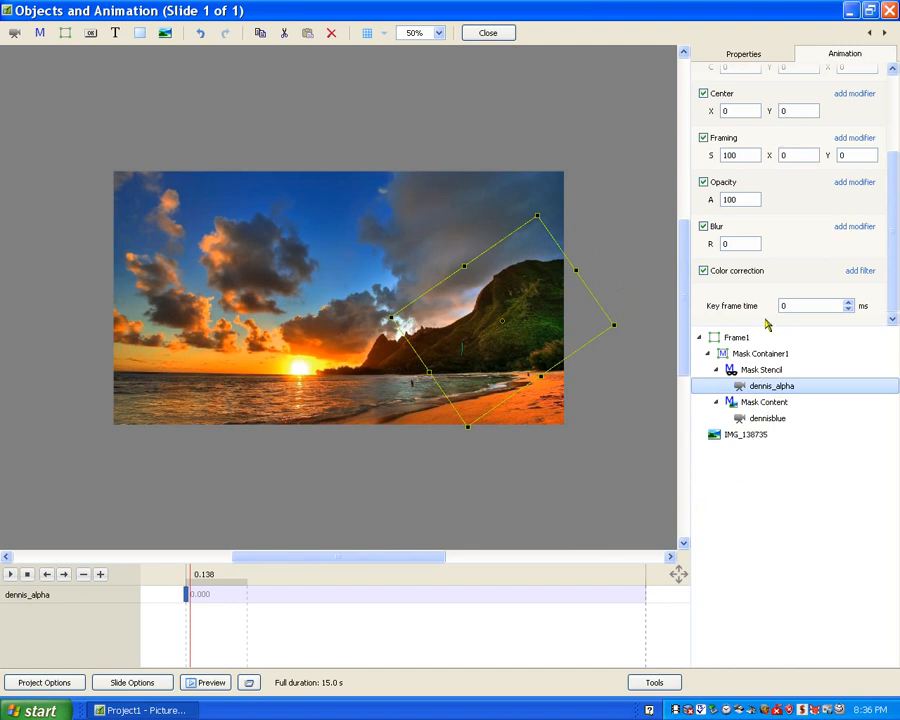
pyautogui.click(744, 56)
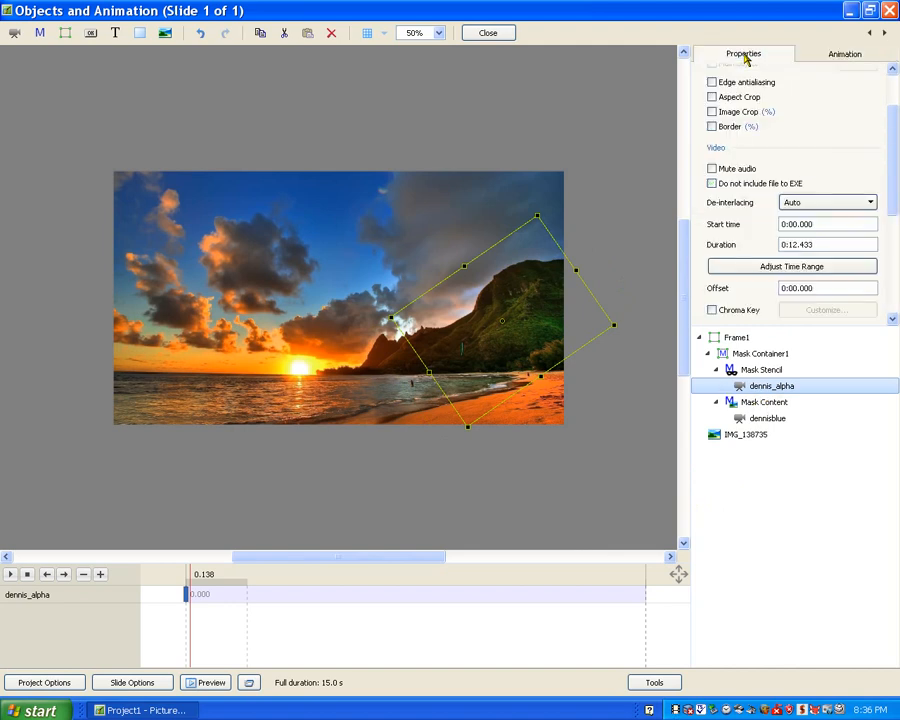
pyautogui.moveTo(891, 173); pyautogui.dragTo(888, 217)
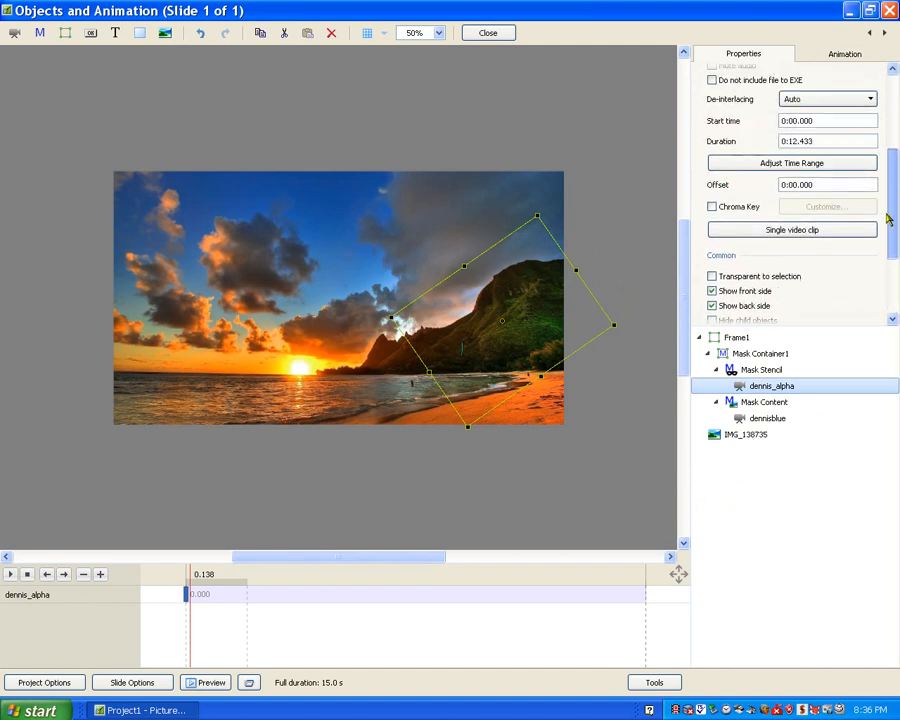
pyautogui.click(795, 164)
pyautogui.doubleClick(830, 94)
pyautogui.write('50')
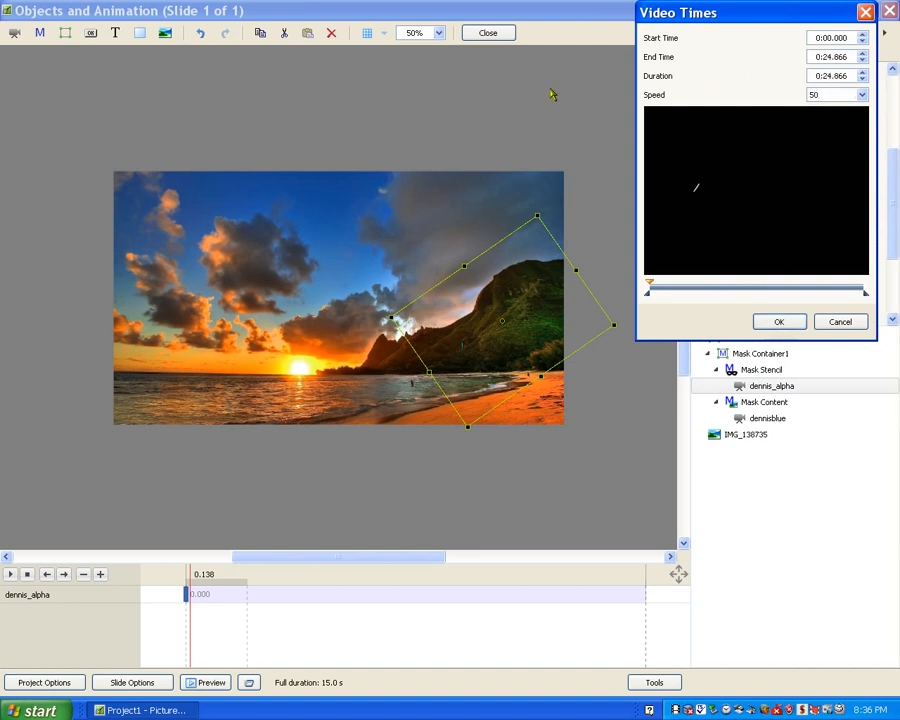
pyautogui.click(778, 321)
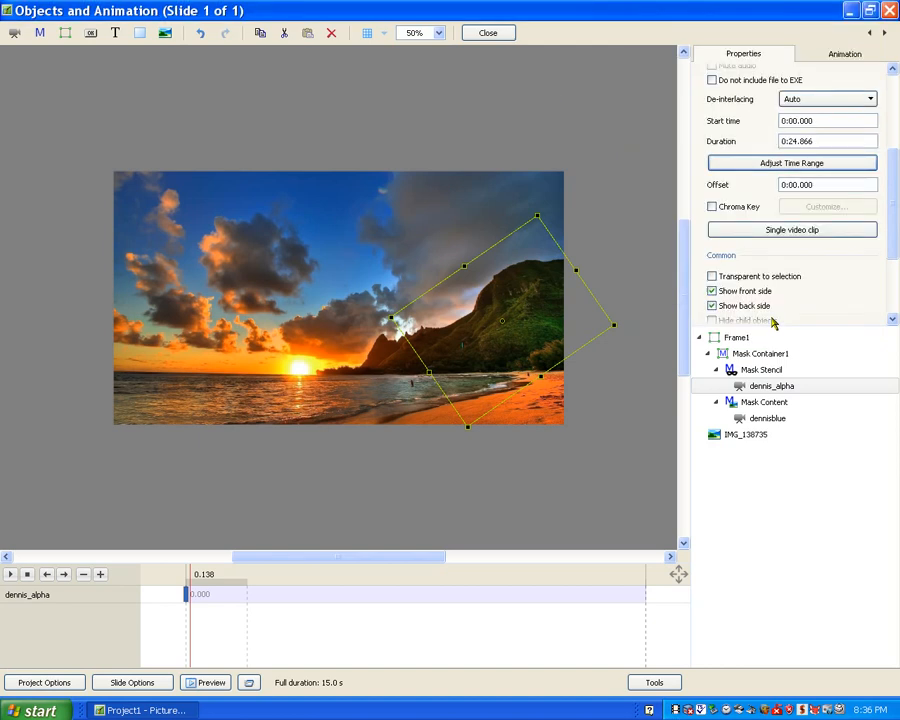
# Step: Set the playback speed of the mask content video dennisblue to 50 to match the stencil video
pyautogui.click(757, 422)
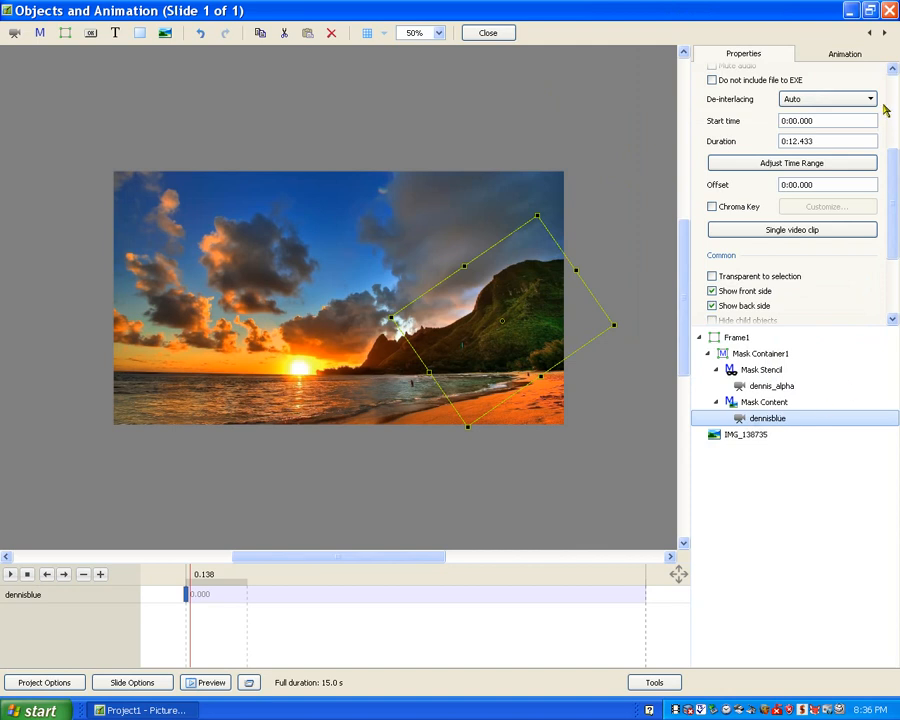
pyautogui.click(819, 164)
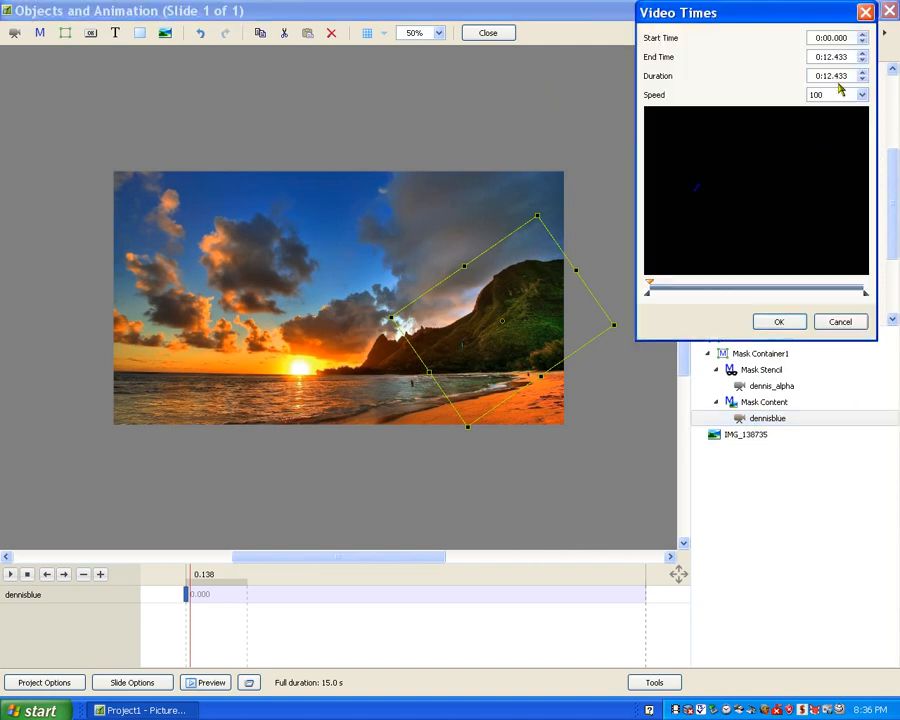
pyautogui.doubleClick(836, 94)
pyautogui.write('50')
pyautogui.click(782, 322)
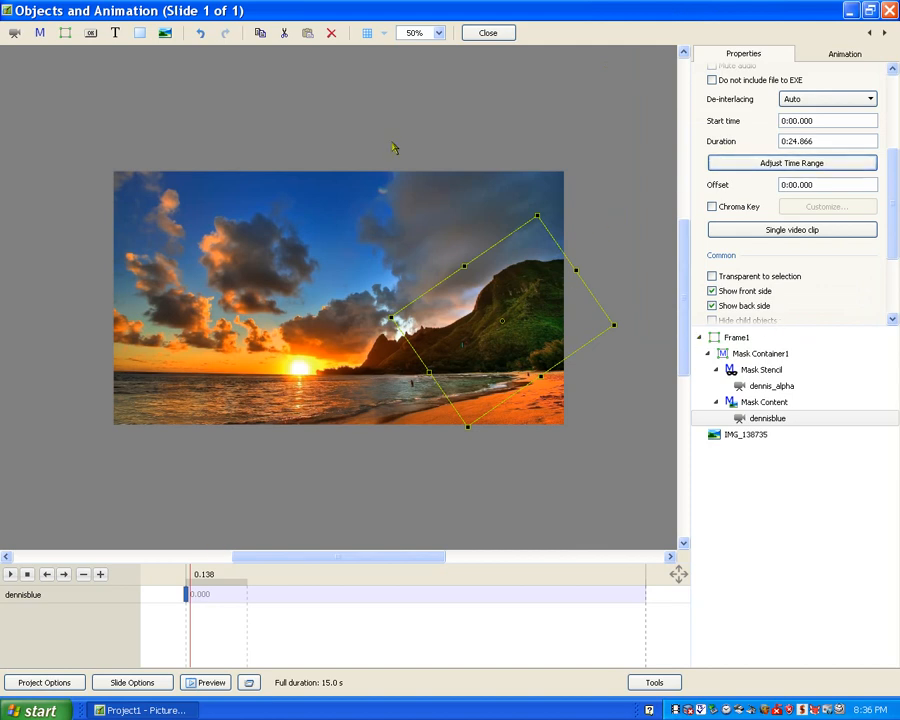
# Step: Close the Objects and Animation editor and play the slide from its start to check the slowed signature
pyautogui.click(486, 32)
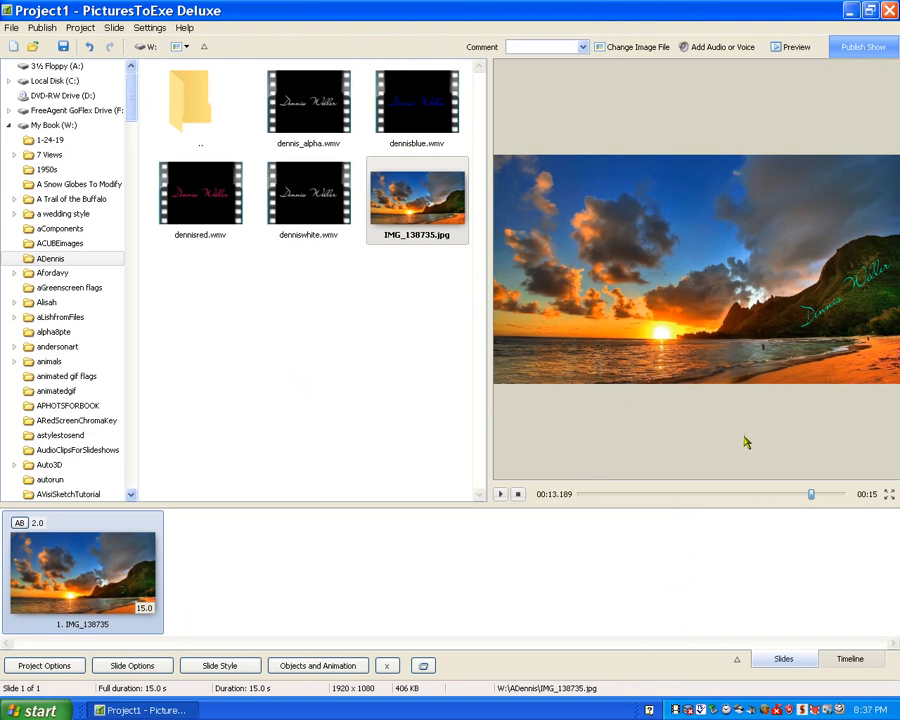
pyautogui.moveTo(811, 500); pyautogui.dragTo(514, 488)
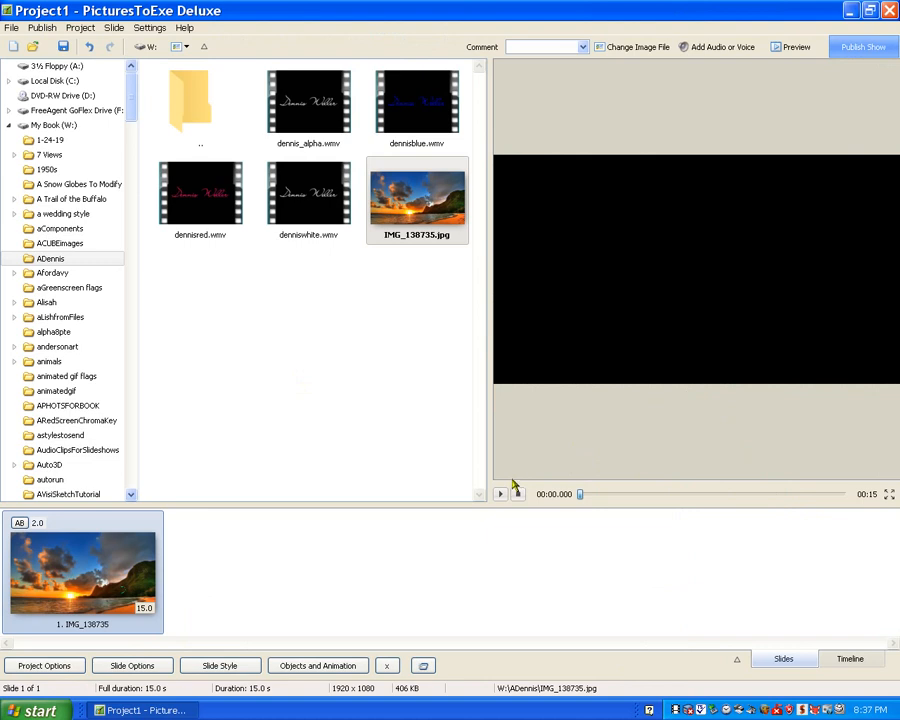
pyautogui.click(500, 494)
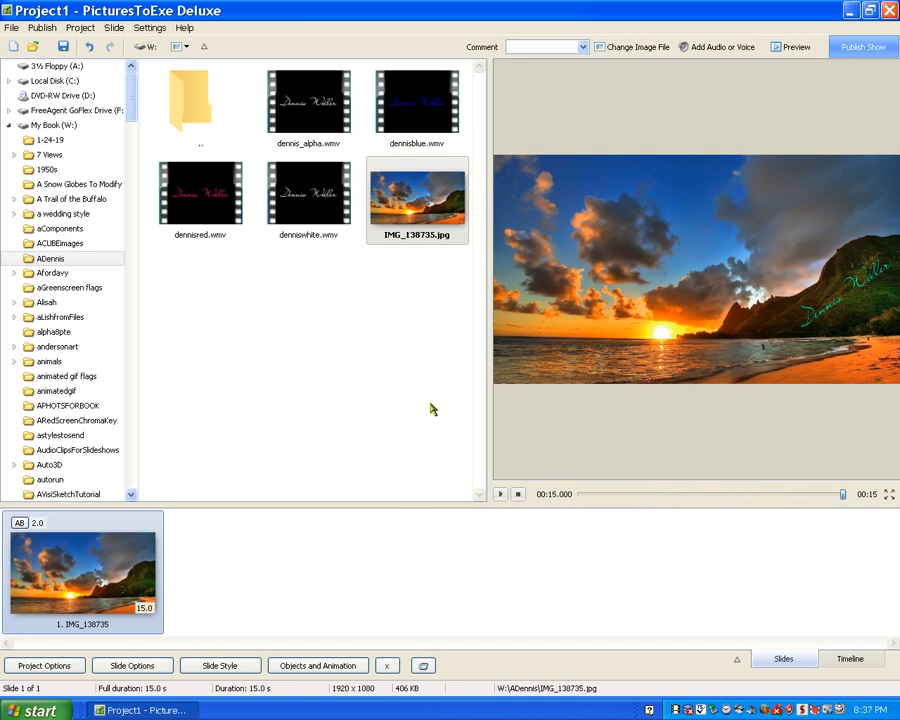
# Step: Reopen the slide's Objects and Animation editor and remove Frame1 together with its mask objects
pyautogui.click(290, 671)
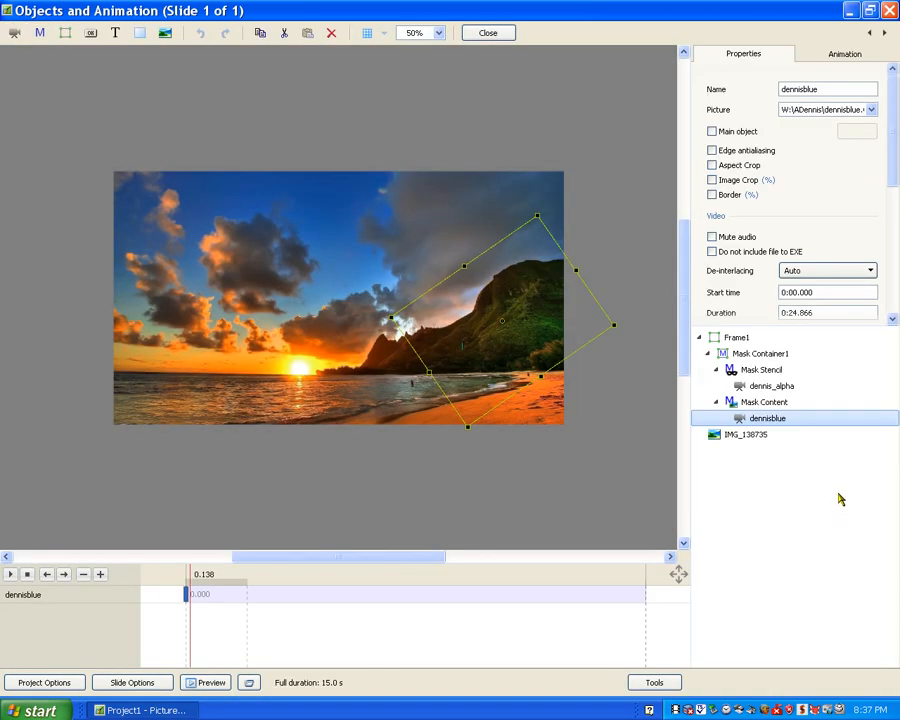
pyautogui.click(735, 338)
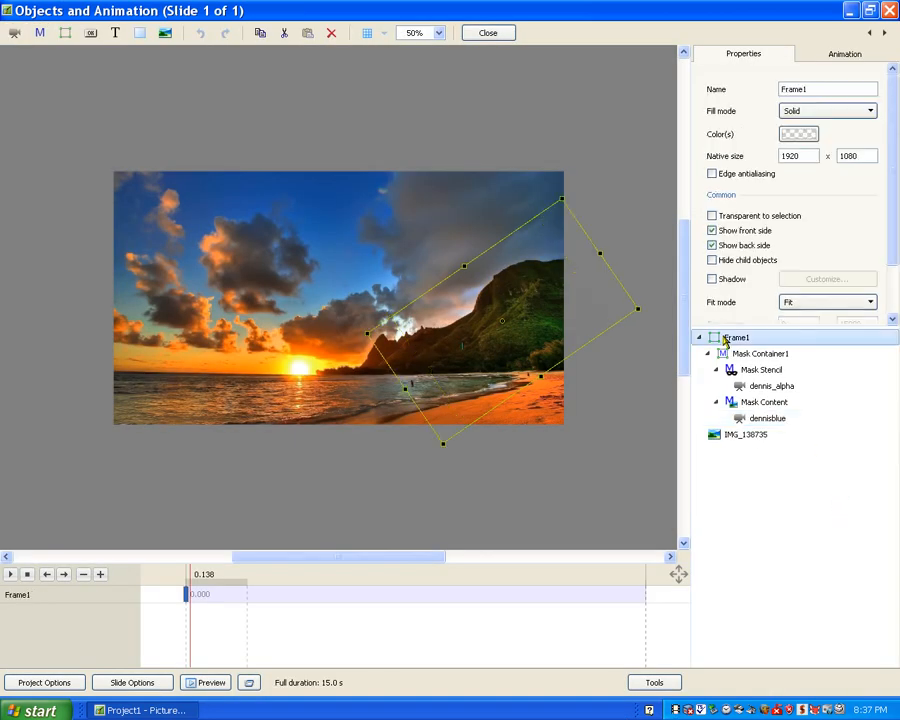
pyautogui.rightClick(727, 341)
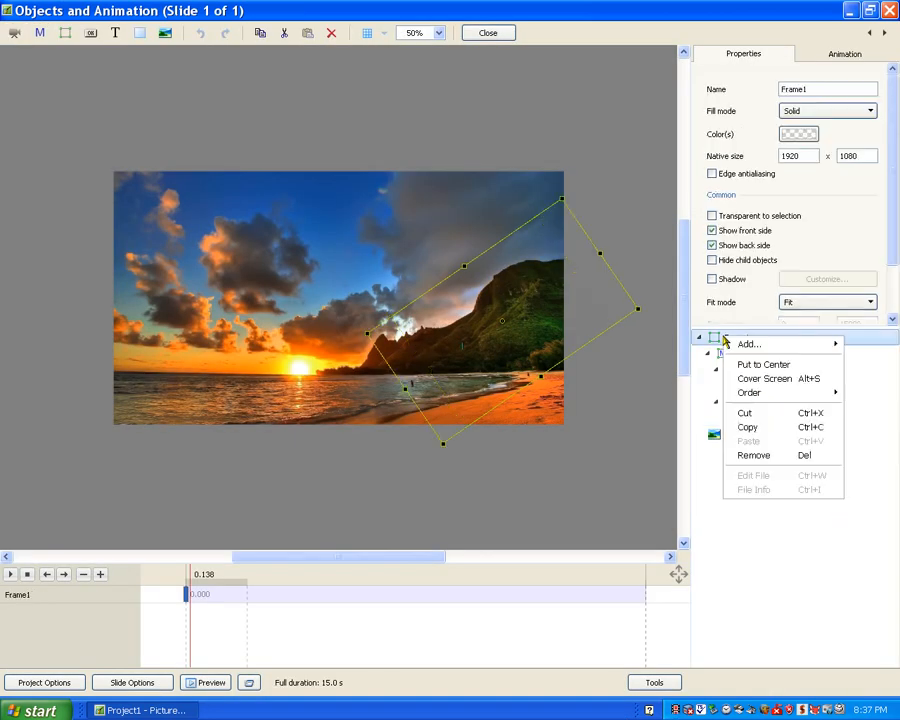
pyautogui.click(767, 458)
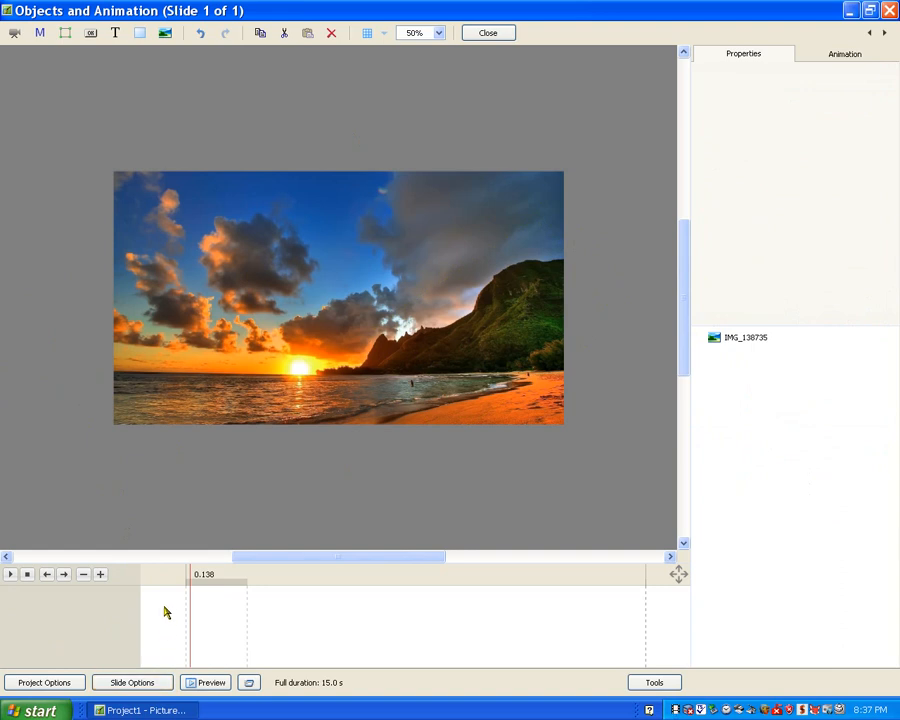
# Step: Add a new empty frame to the slide above the IMG_138735 picture
pyautogui.rightClick(745, 373)
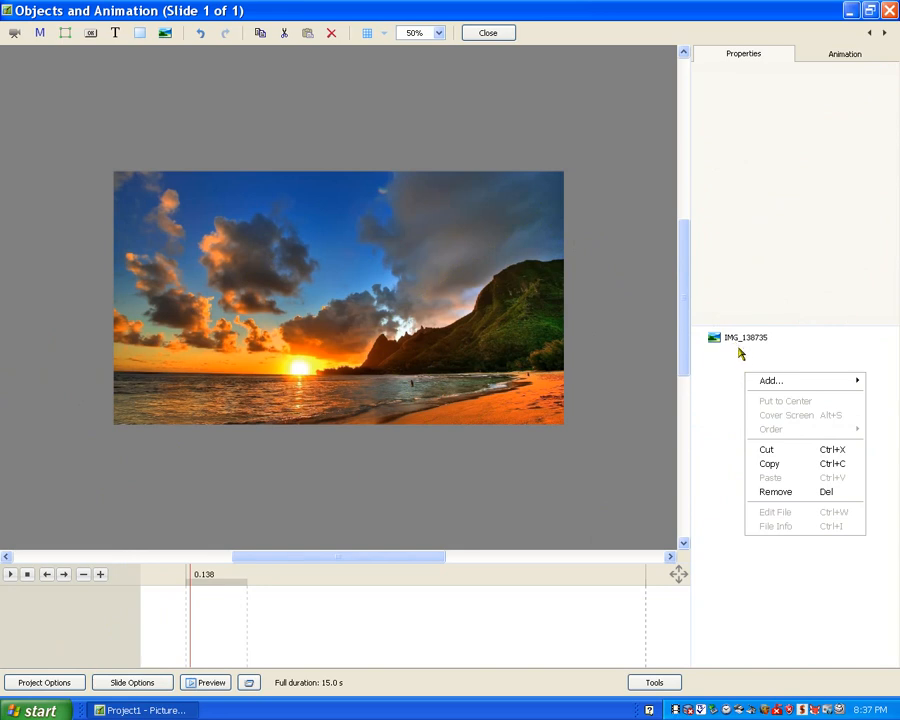
pyautogui.moveTo(767, 386)
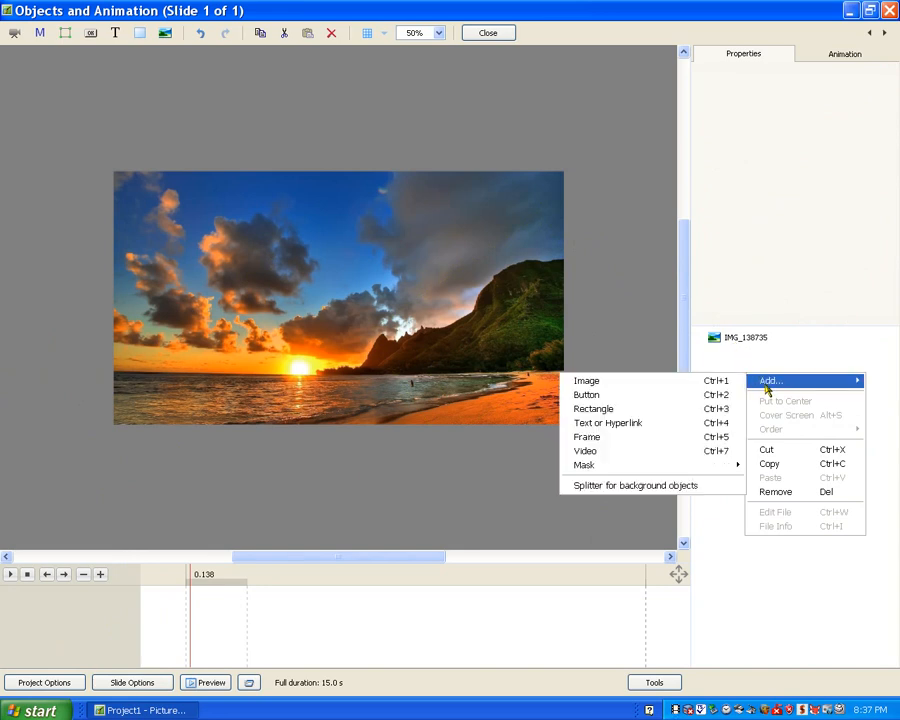
pyautogui.click(694, 437)
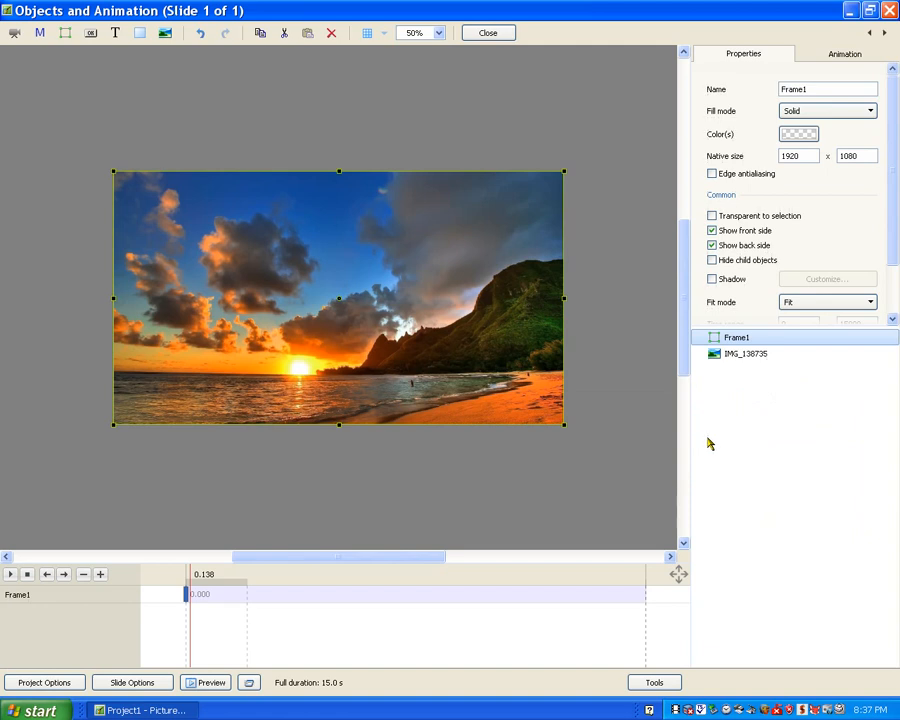
# Step: Add an image/video mask inside Frame1 using dennis_alpha.wmv as its stencil
pyautogui.rightClick(759, 343)
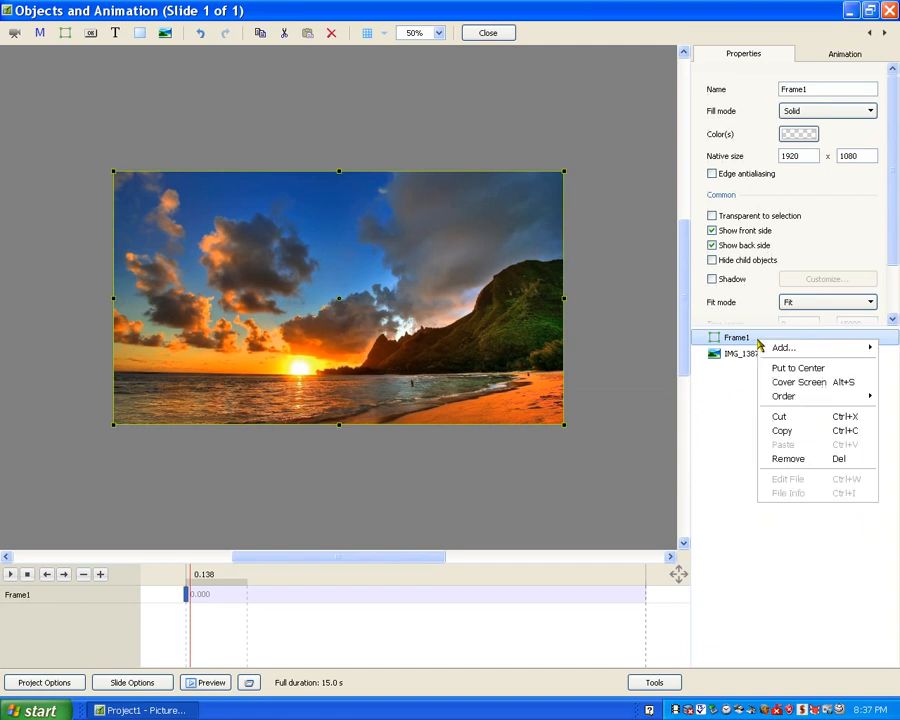
pyautogui.moveTo(771, 350)
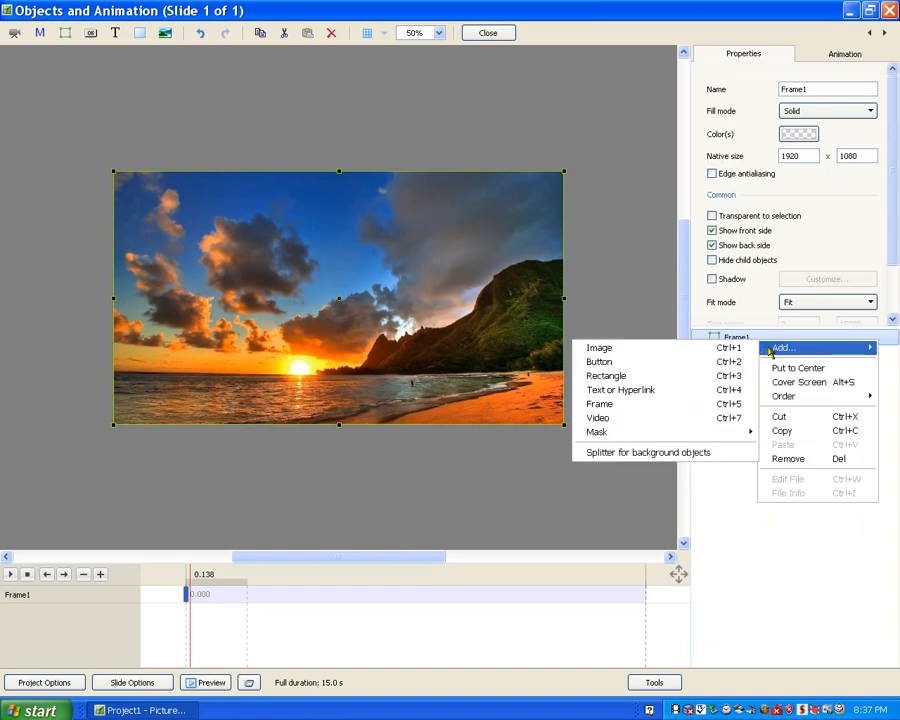
pyautogui.moveTo(695, 440)
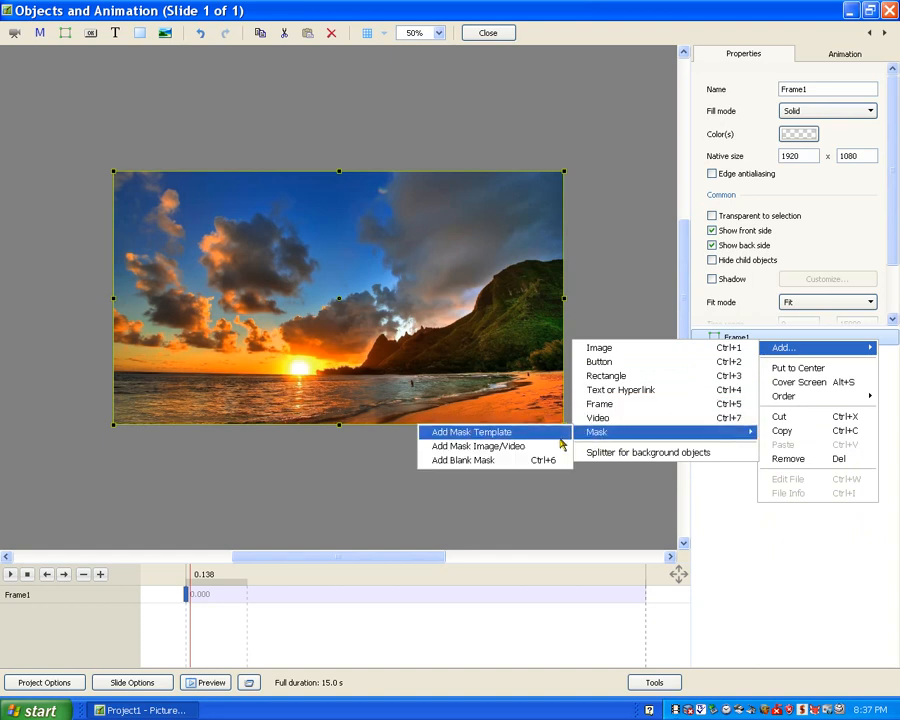
pyautogui.click(481, 446)
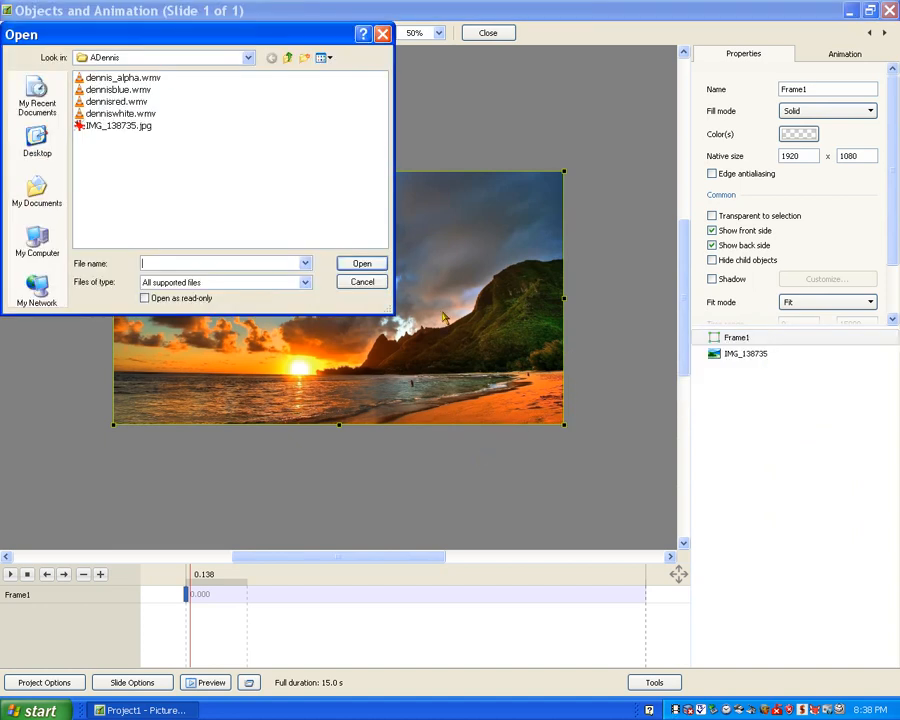
pyautogui.click(140, 79)
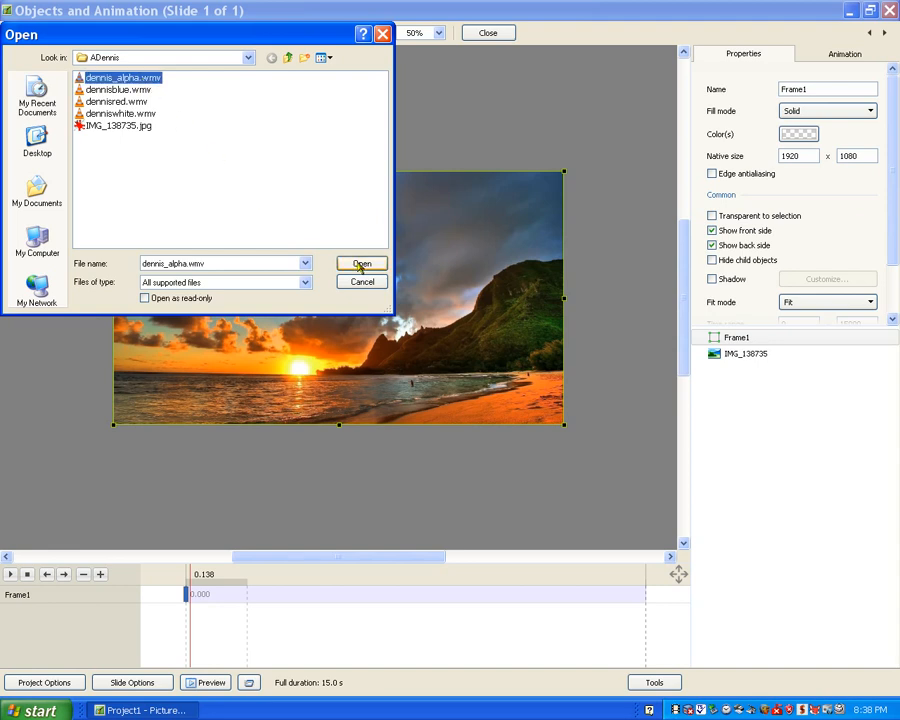
pyautogui.click(361, 264)
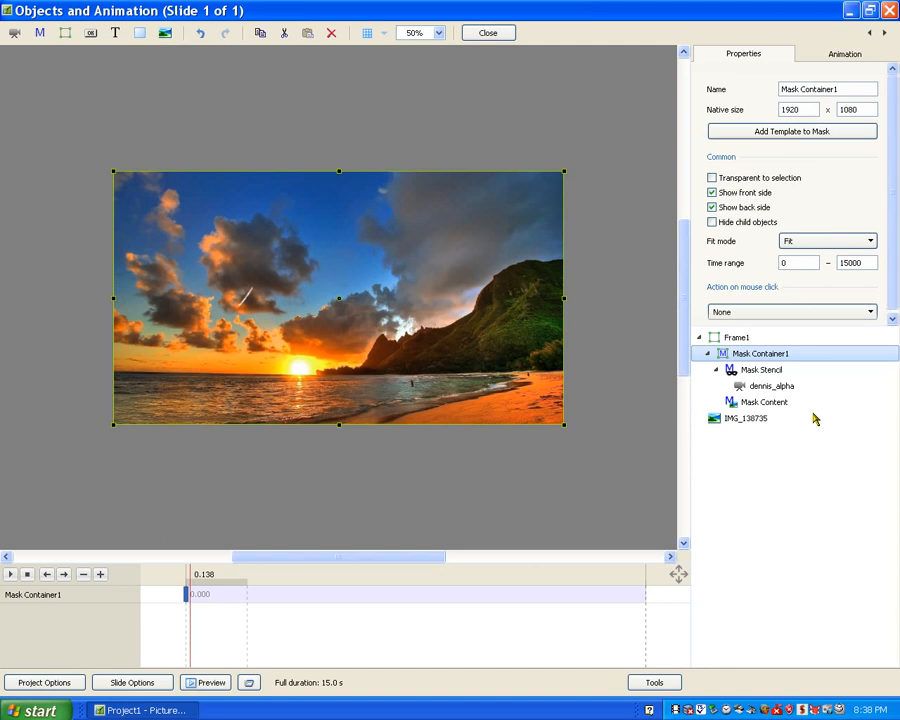
pyautogui.click(762, 402)
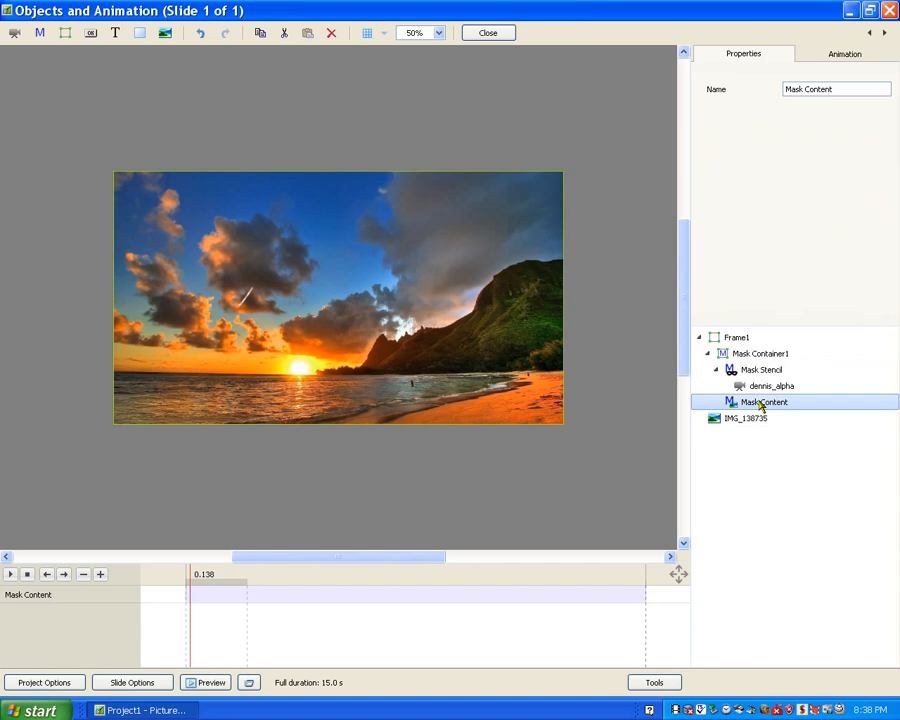
pyautogui.rightClick(762, 404)
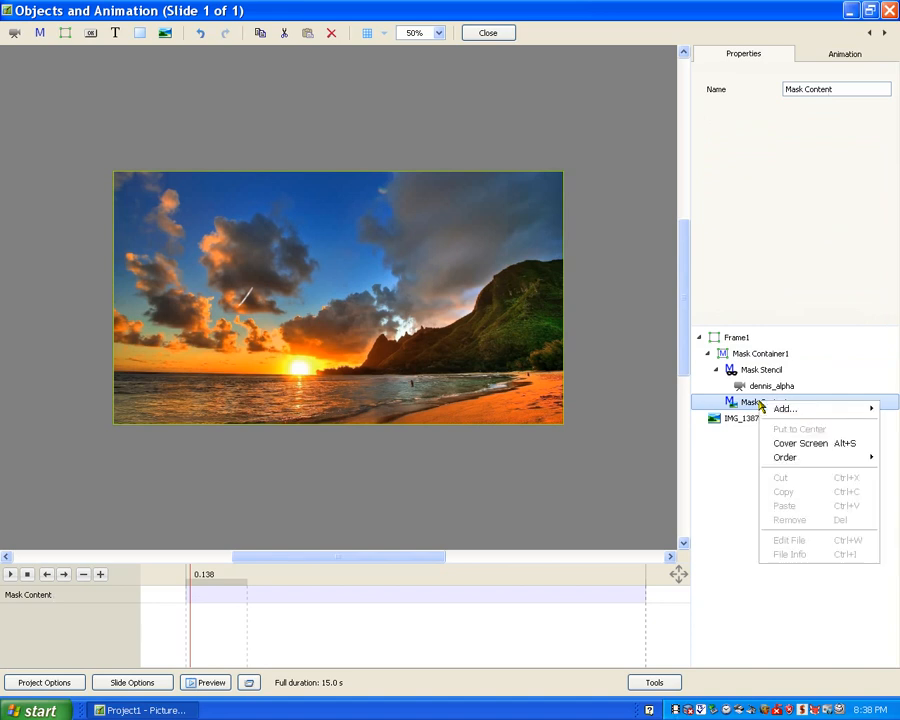
pyautogui.moveTo(785, 409)
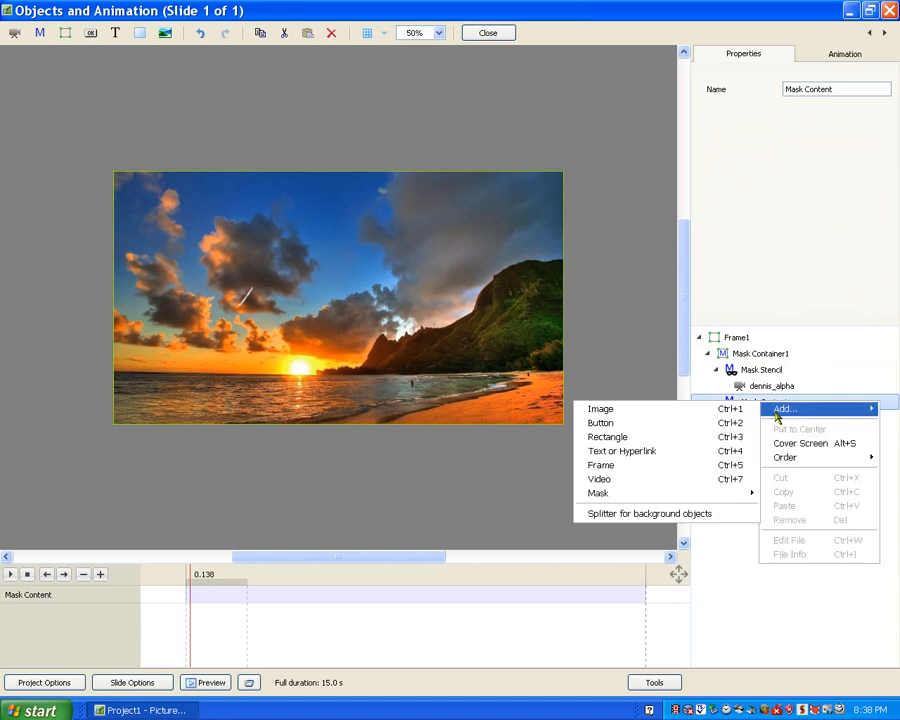
pyautogui.click(626, 481)
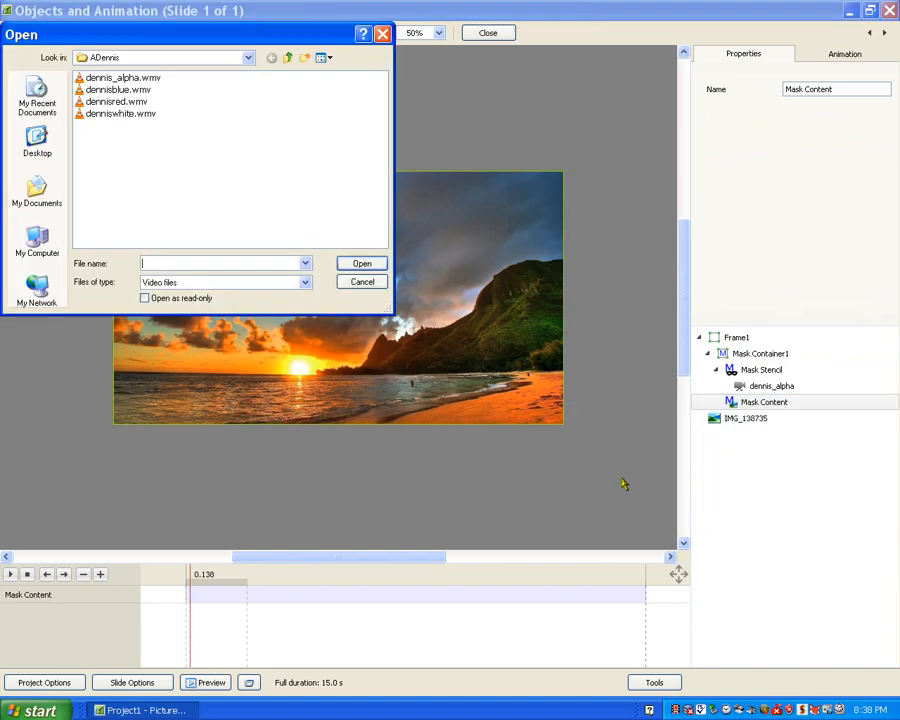
pyautogui.click(106, 122)
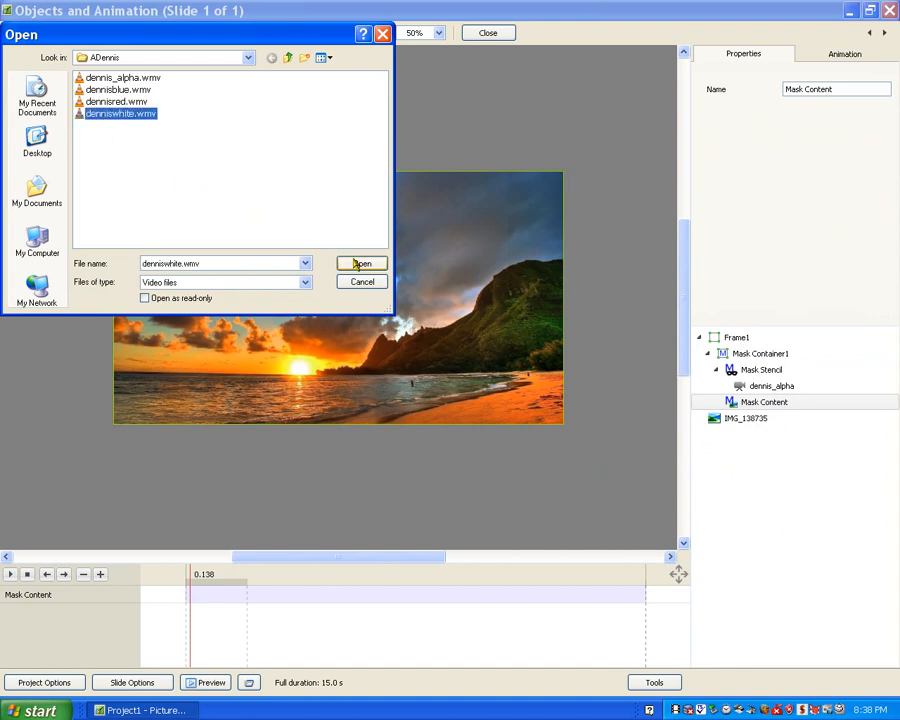
pyautogui.click(361, 264)
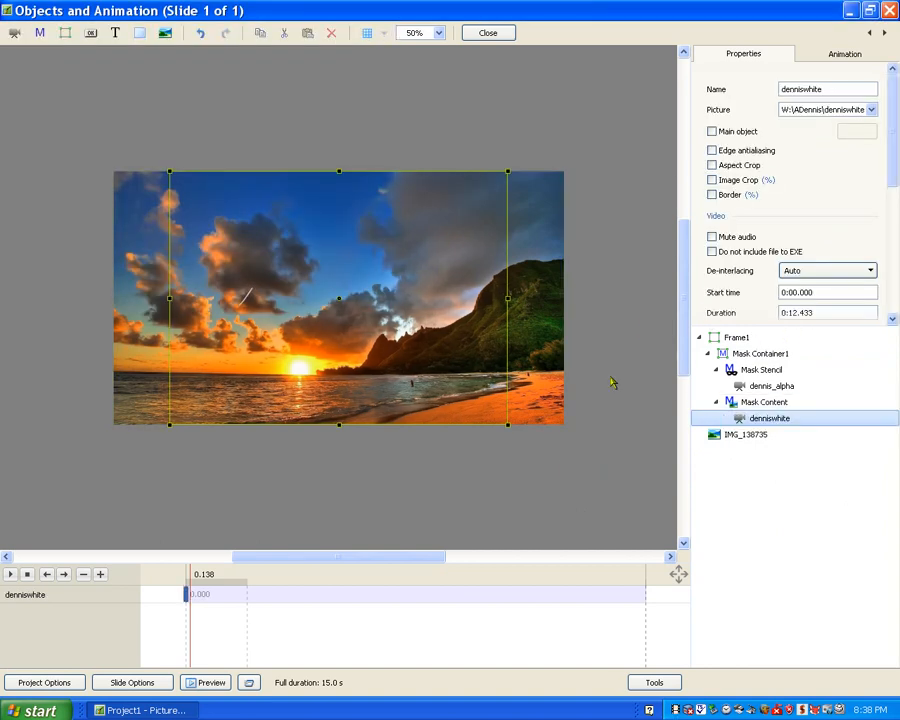
pyautogui.moveTo(193, 641); pyautogui.dragTo(449, 648)
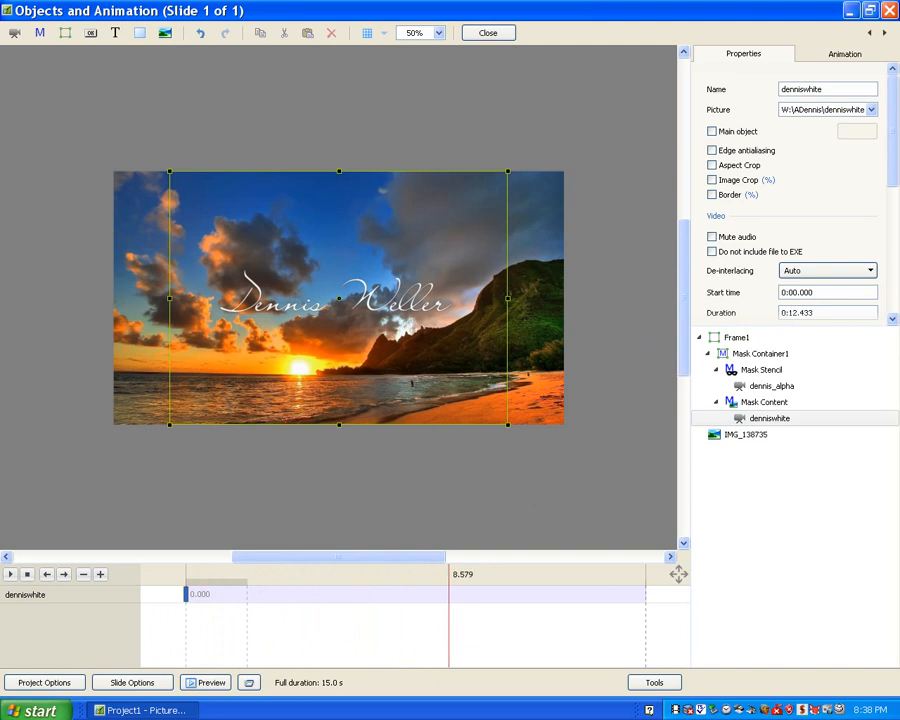